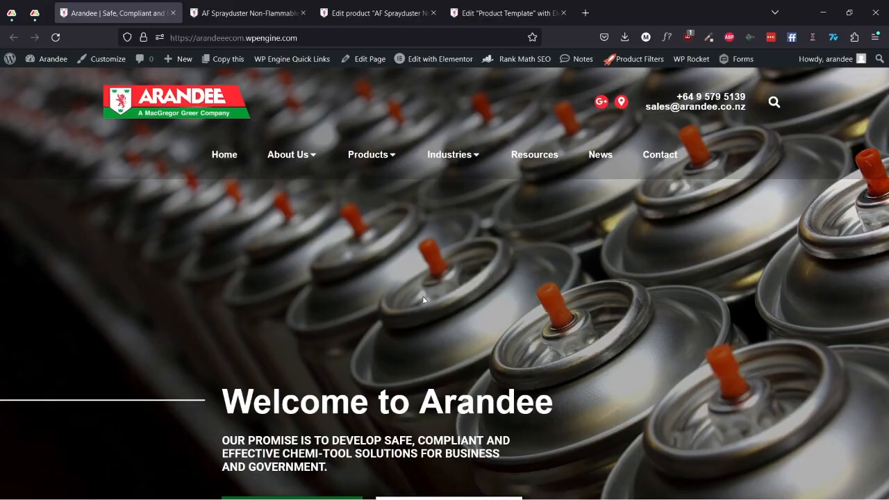
Try to open the site's admin area by entering the wp-admin path after its address.
scroll(434, 238, down, 4)
scroll(435, 237, up, 4)
click(398, 30)
click(402, 32)
text(wp)
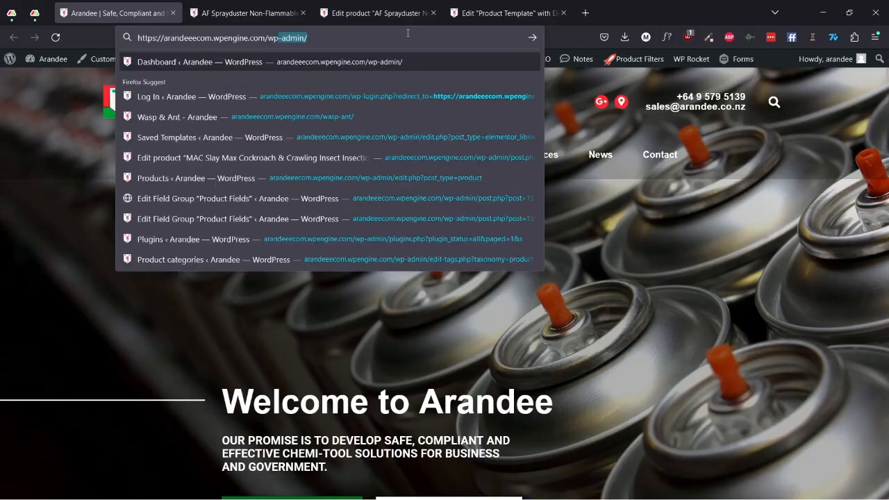
text(-admin)
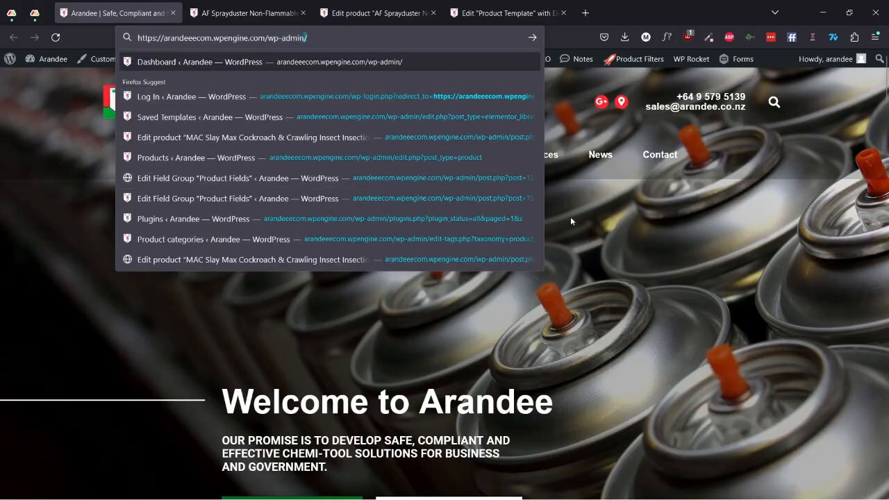
click(812, 137)
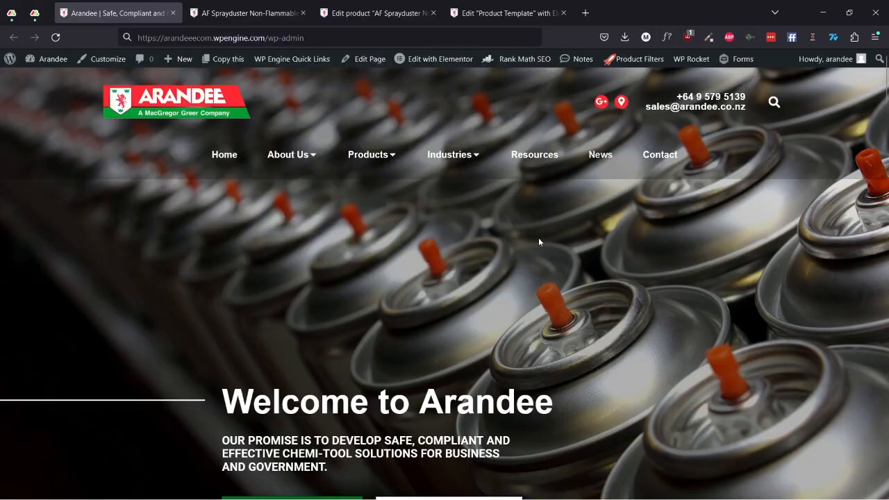
Examine the live AF Sprayduster Non-Flammable & Invertible product page, from its description and features down to Extra Information.
click(243, 12)
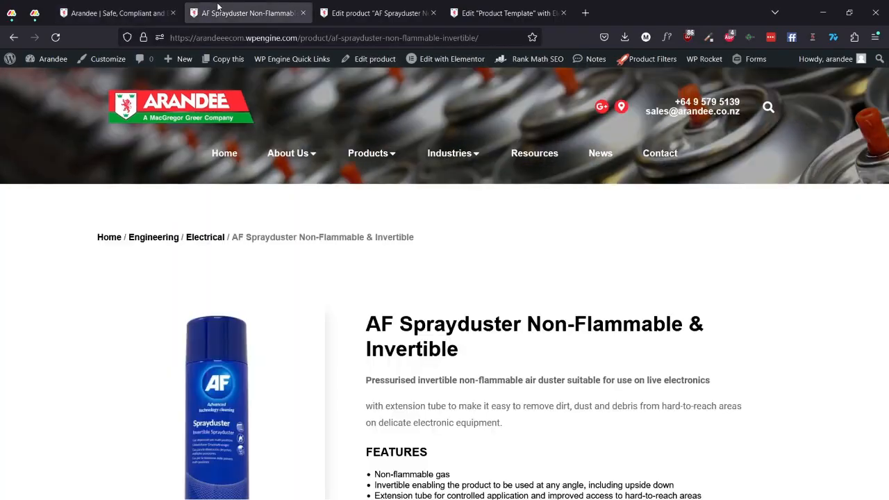
click(116, 5)
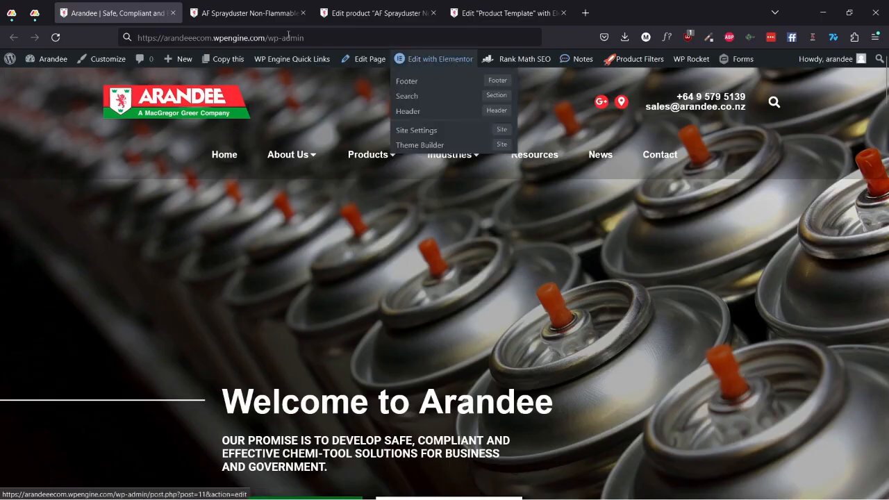
click(264, 11)
mouse_move(361, 153)
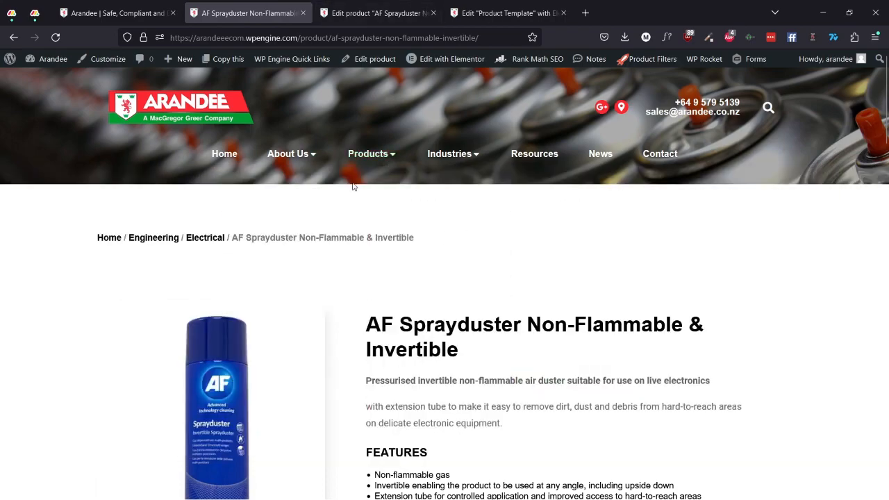
scroll(746, 351, down, 4)
scroll(694, 341, up, 4)
scroll(601, 321, down, 4)
scroll(602, 319, up, 3)
scroll(556, 341, down, 3)
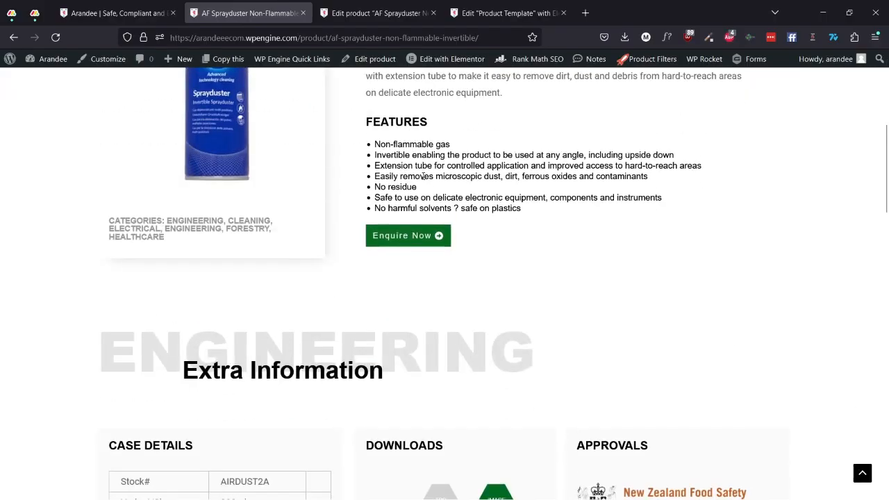
scroll(423, 176, up, 3)
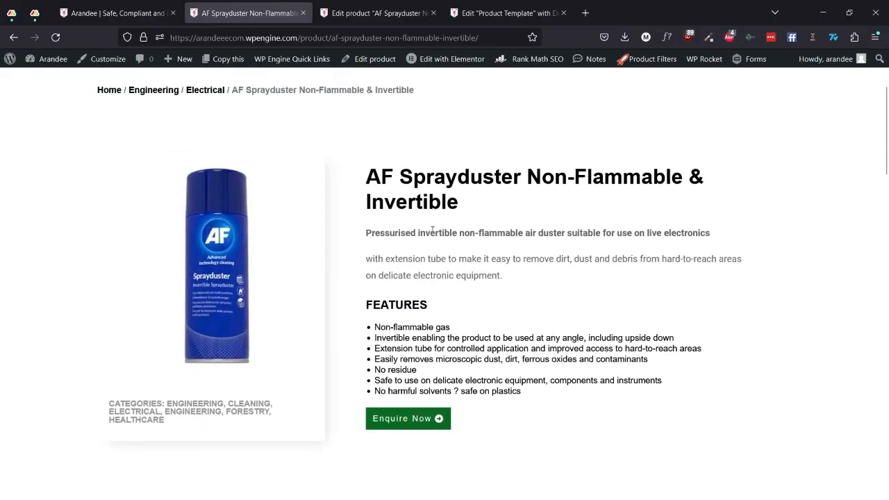
scroll(409, 243, up, 2)
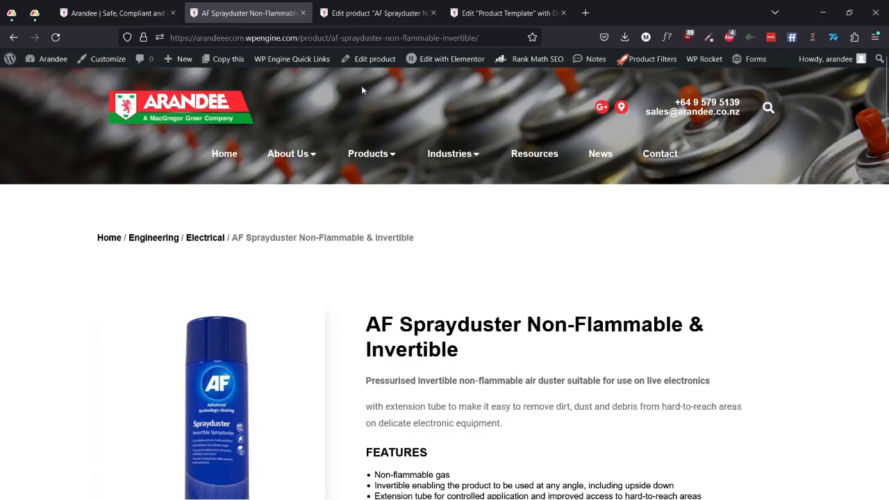
Open the site's WordPress dashboard from the home page and go to the list of all products.
mouse_move(366, 64)
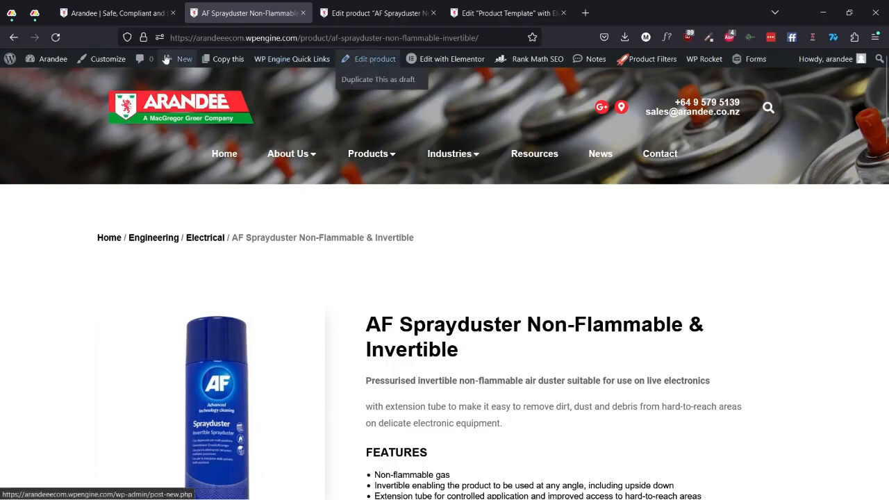
click(114, 13)
click(56, 80)
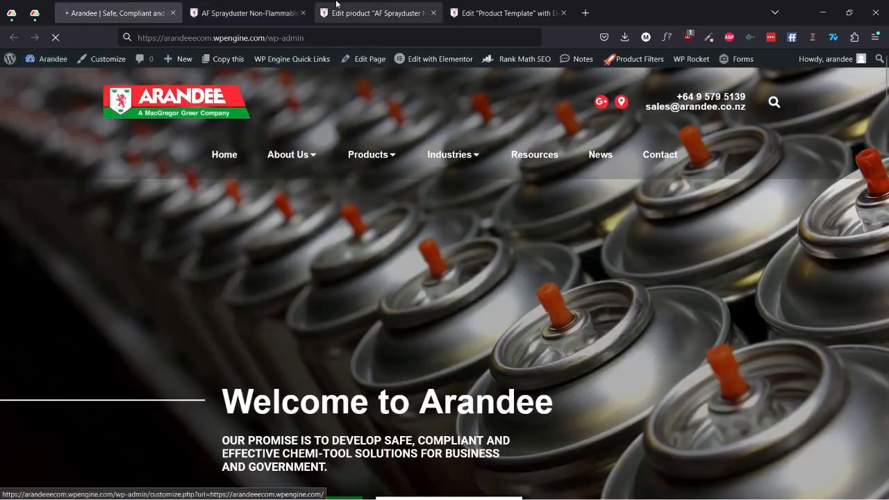
mouse_move(448, 266)
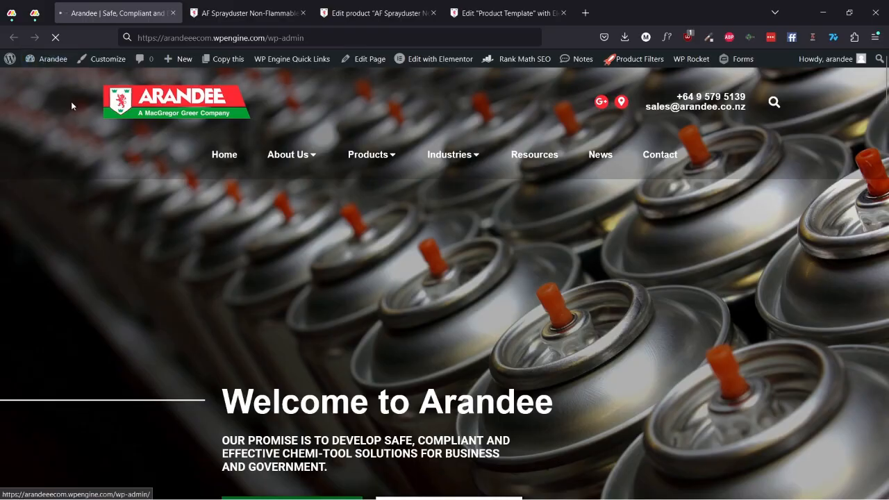
mouse_move(52, 69)
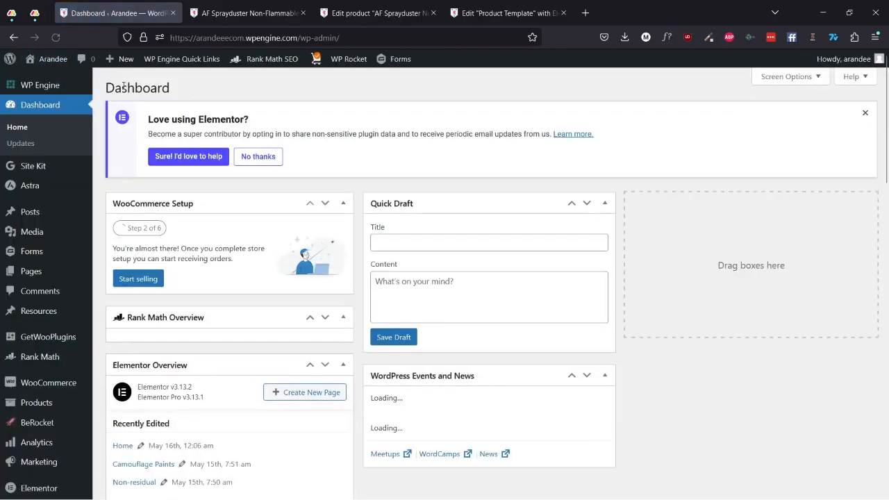
scroll(61, 198, down, 3)
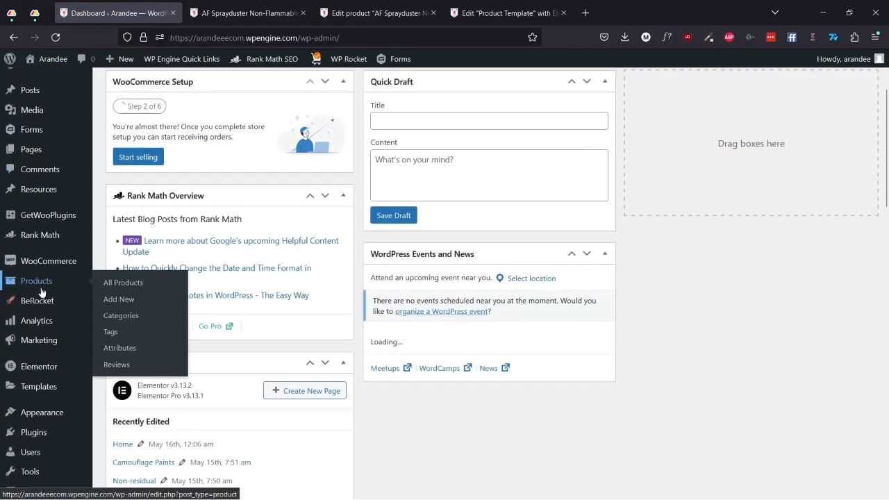
click(49, 285)
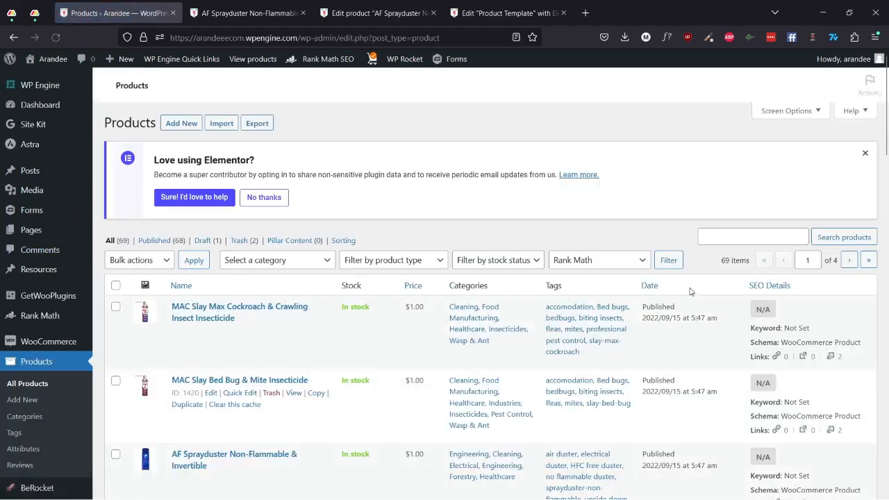
Open the AF Sprayduster Non-Flammable & Invertible product for editing from the product list.
scroll(417, 337, down, 5)
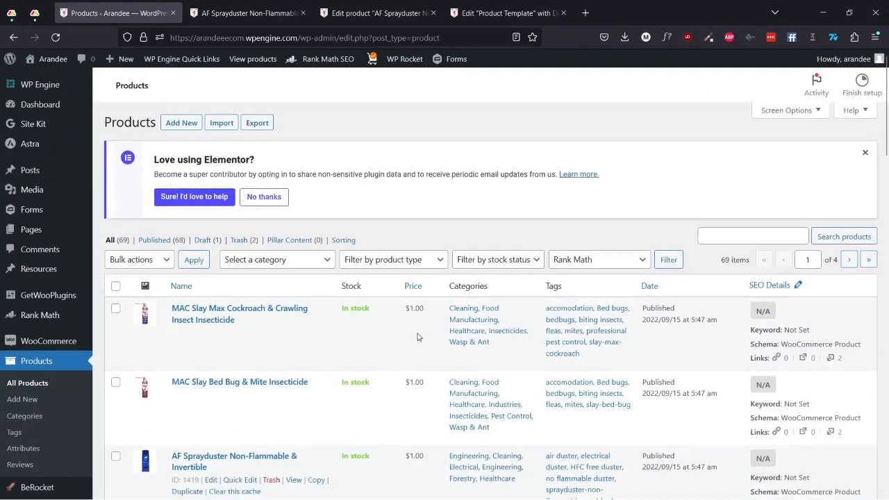
scroll(418, 324, down, 3)
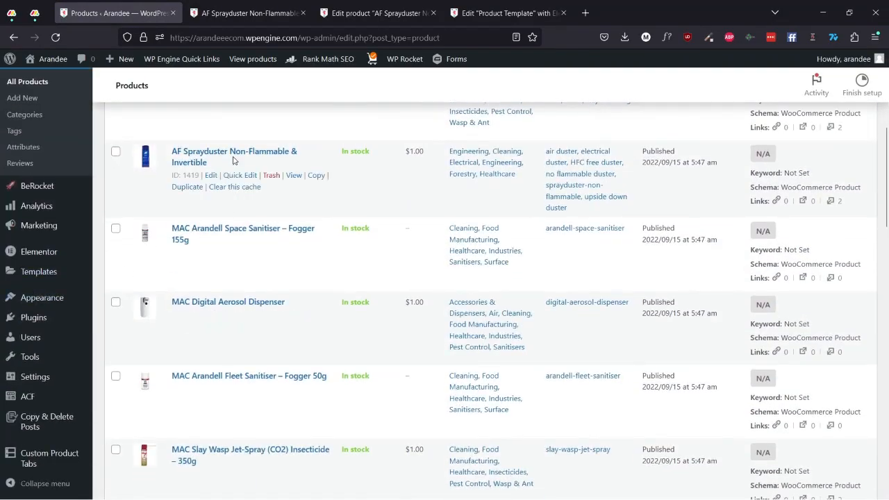
scroll(417, 188, up, 2)
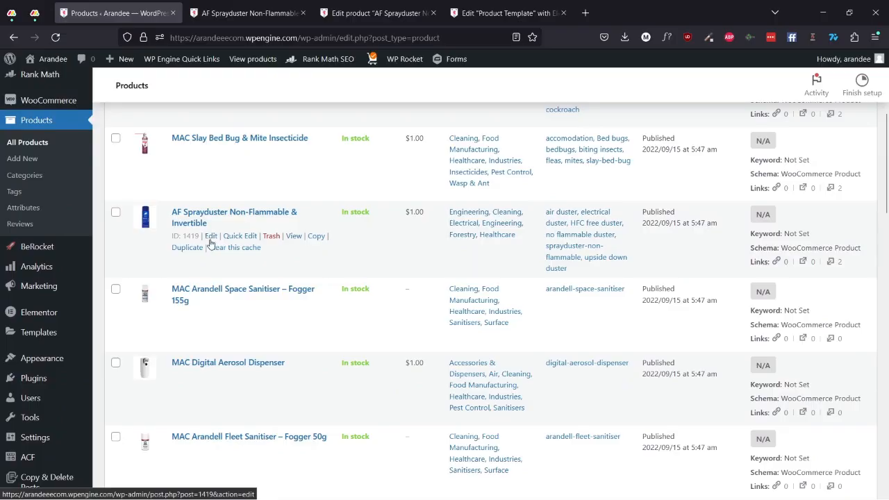
click(211, 236)
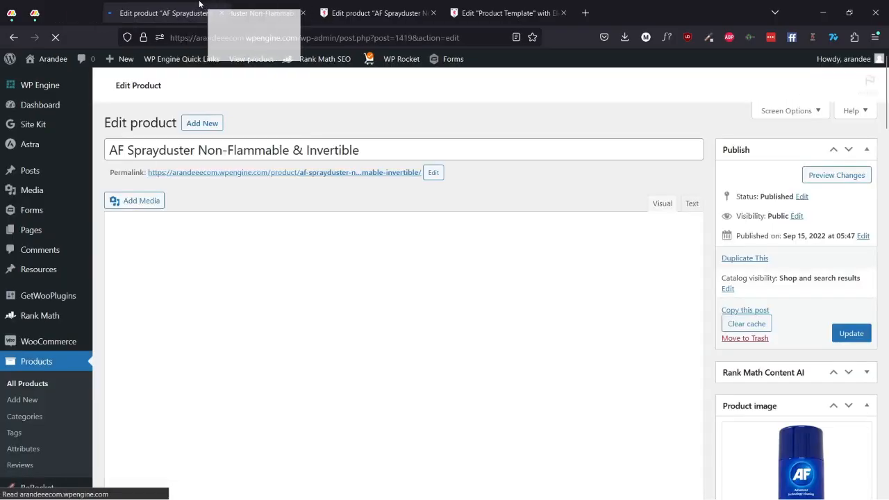
Close the duplicate edit page of the product and dismiss the Elementor notice.
drag(115, 13, 250, 13)
click(432, 14)
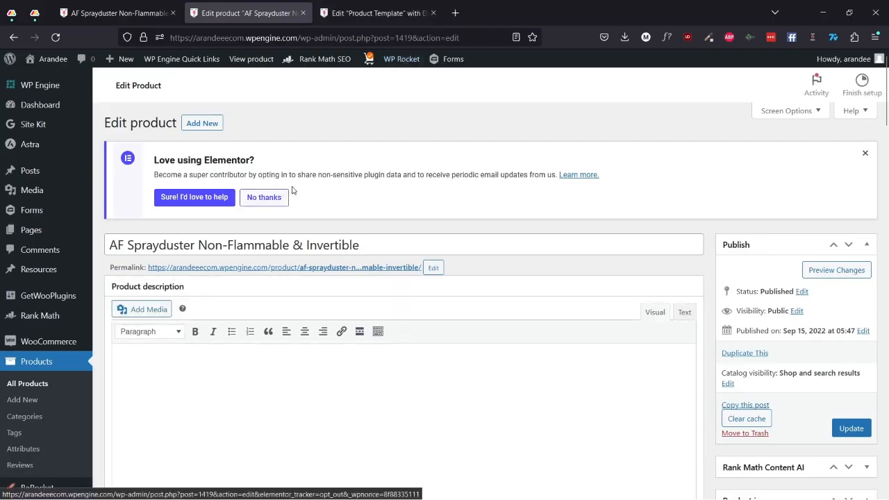
click(865, 153)
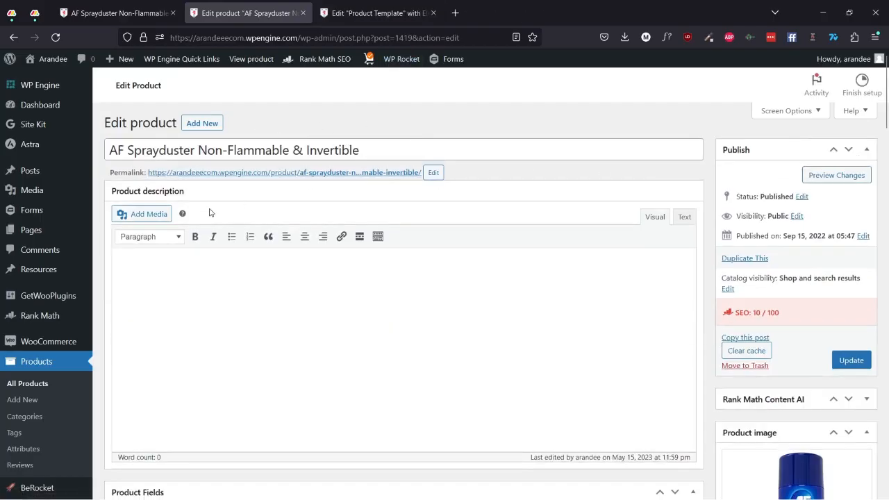
Reorder the browser pages so that the product editor comes directly before the live product page.
scroll(97, 286, down, 7)
scroll(97, 286, up, 6)
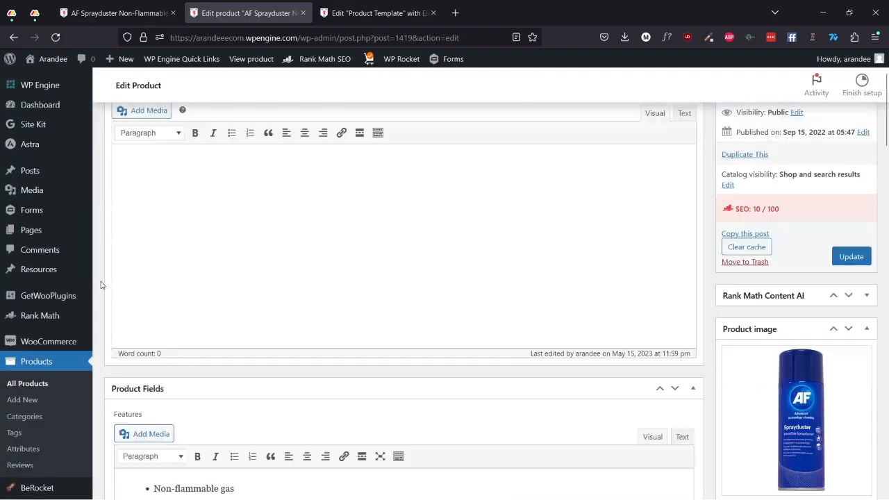
scroll(100, 285, up, 2)
click(123, 5)
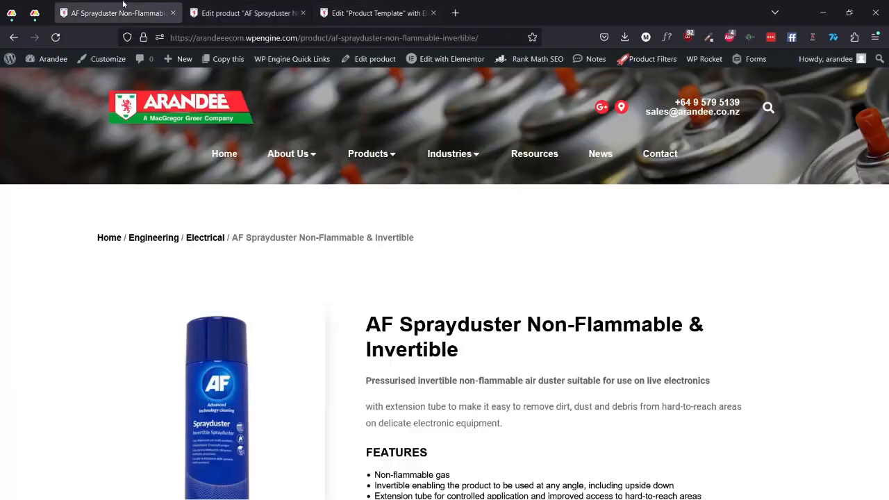
drag(123, 6, 243, 13)
click(128, 7)
click(208, 12)
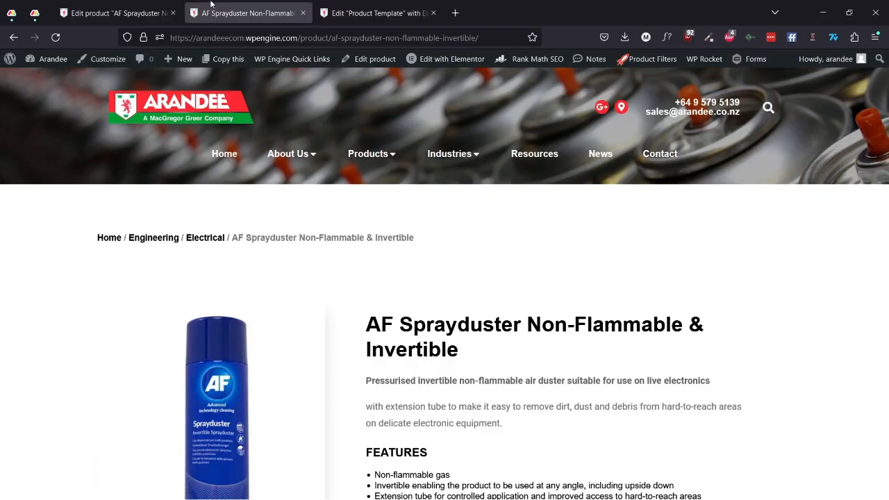
Compare the title and Features field in the product editor with the title and features list on the live product page.
click(132, 10)
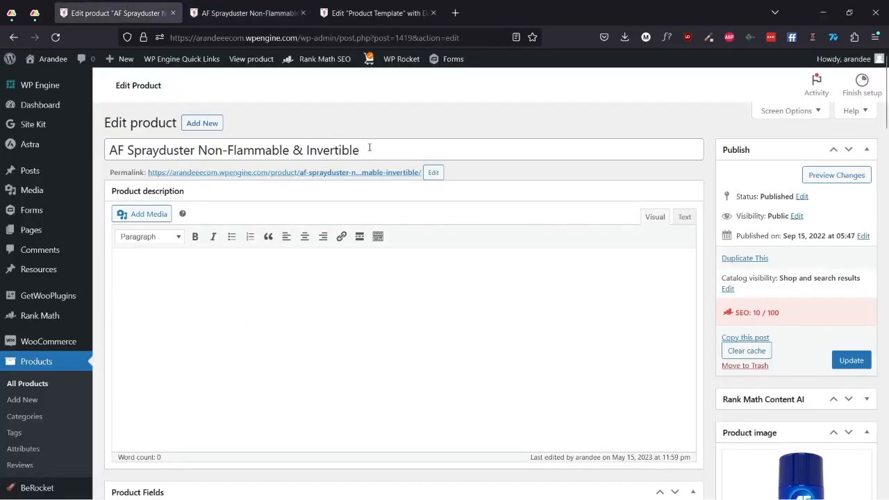
click(247, 13)
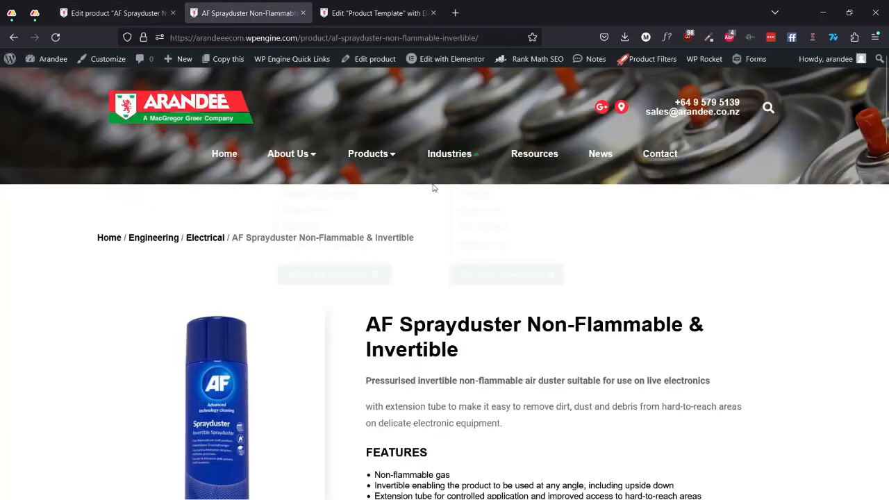
click(118, 13)
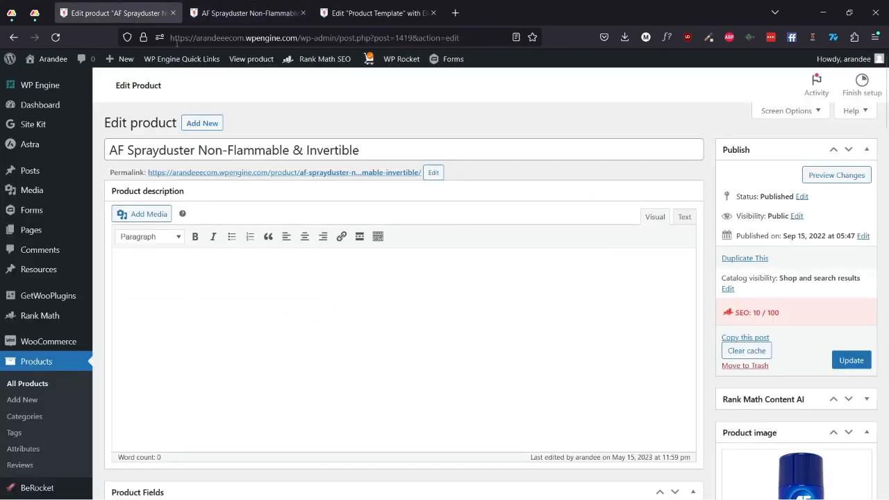
scroll(170, 206, down, 5)
scroll(114, 232, down, 2)
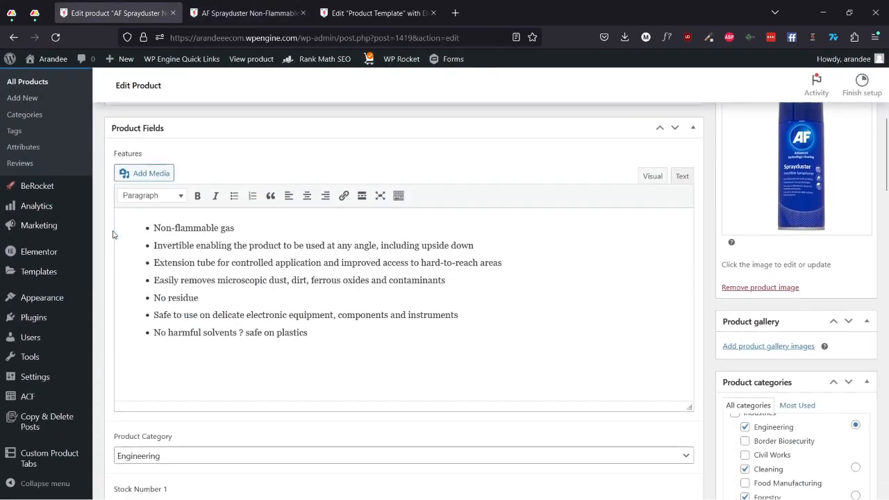
scroll(128, 198, up, 2)
click(226, 13)
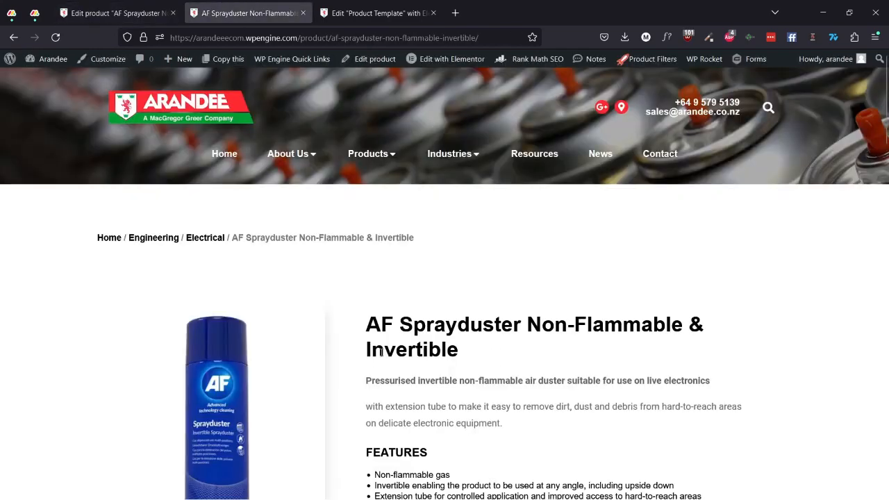
scroll(284, 118, down, 2)
click(118, 12)
click(229, 12)
scroll(348, 263, down, 3)
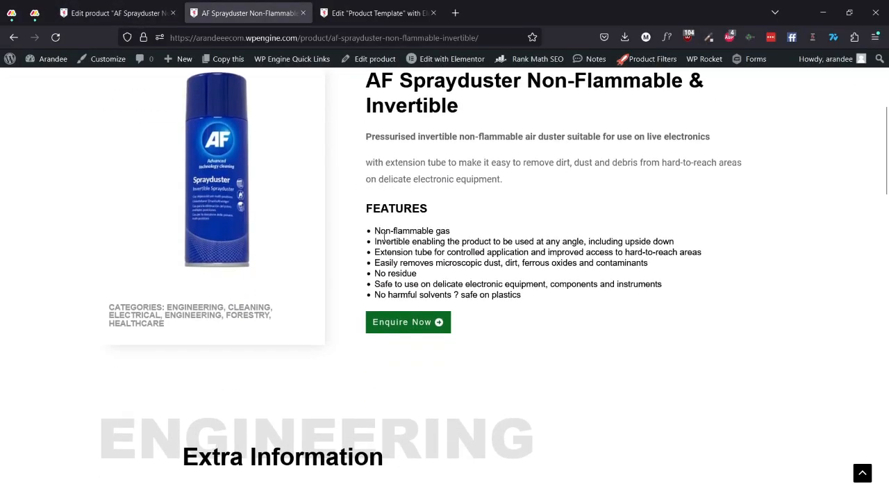
click(119, 12)
scroll(252, 233, down, 2)
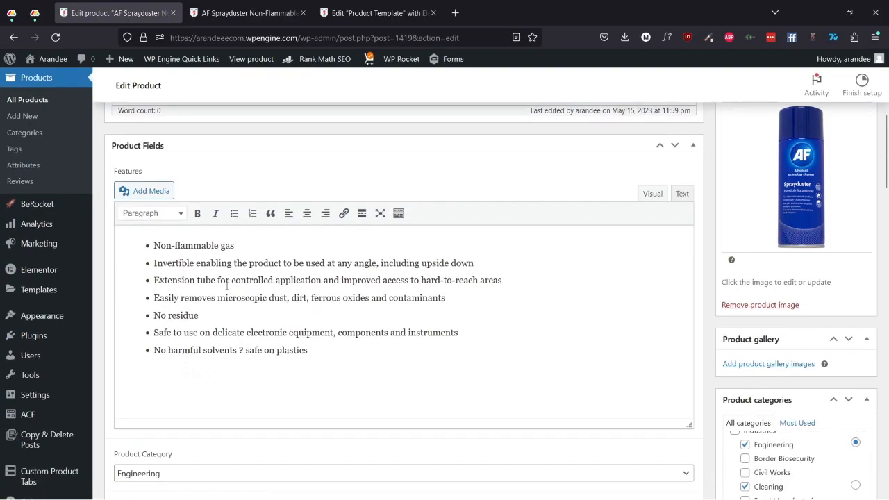
Try adding an empty line after the first bullet in the Features field, and remove it again.
click(246, 234)
key(Return)
key(BackSpace)
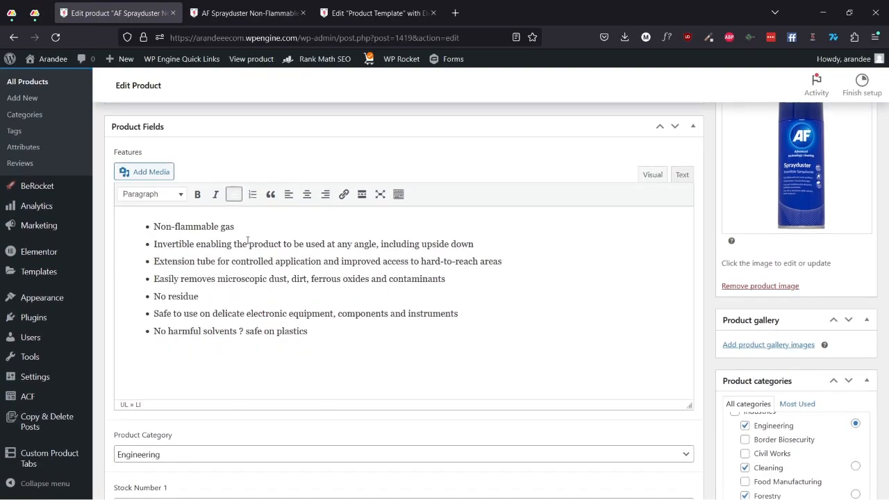
Compare the Product Category, stock number, size, quantity and weight fields with the Extra Information section on the live page.
click(251, 13)
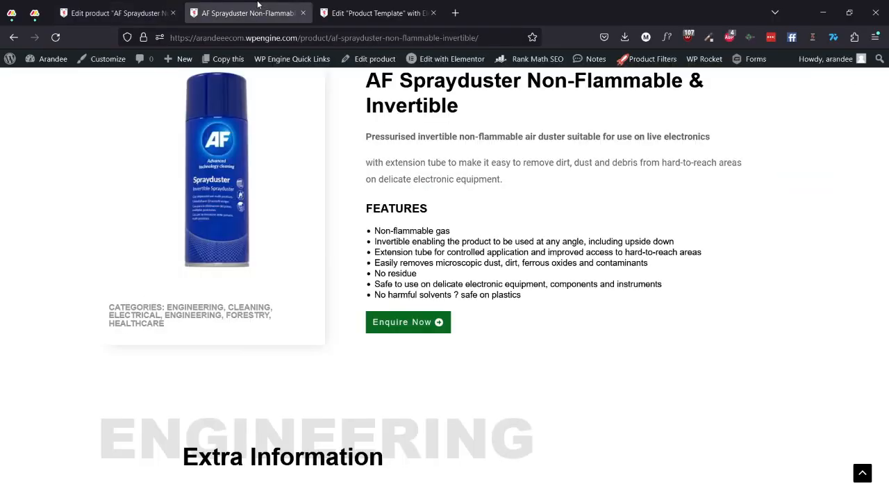
click(122, 12)
scroll(191, 279, down, 3)
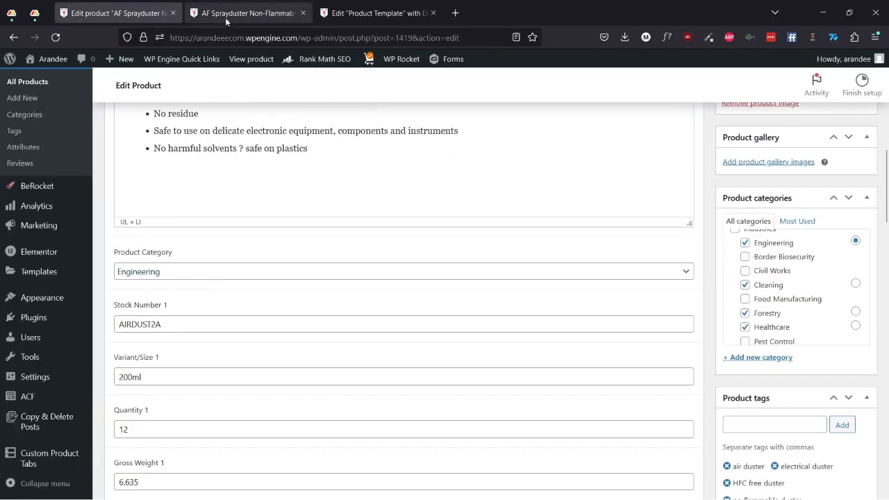
click(252, 13)
scroll(79, 199, down, 4)
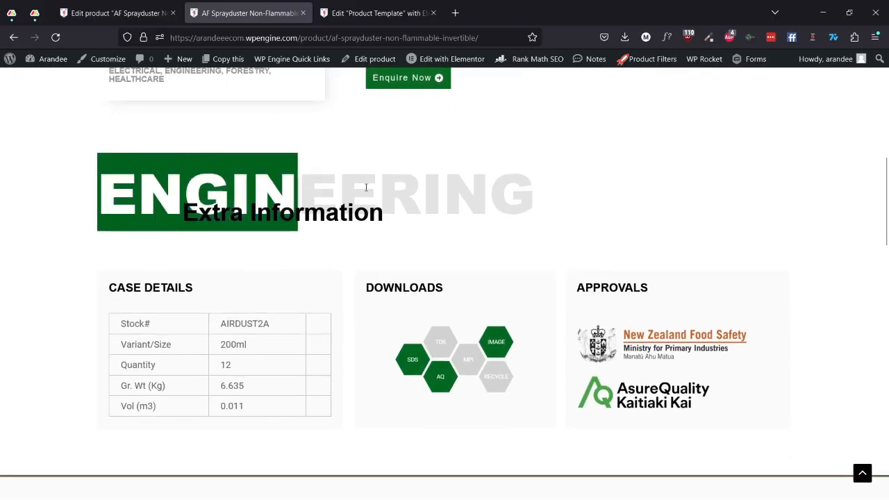
Check the Product Category options in the product editor against the large background heading behind Extra Information on the live page.
click(116, 13)
click(214, 279)
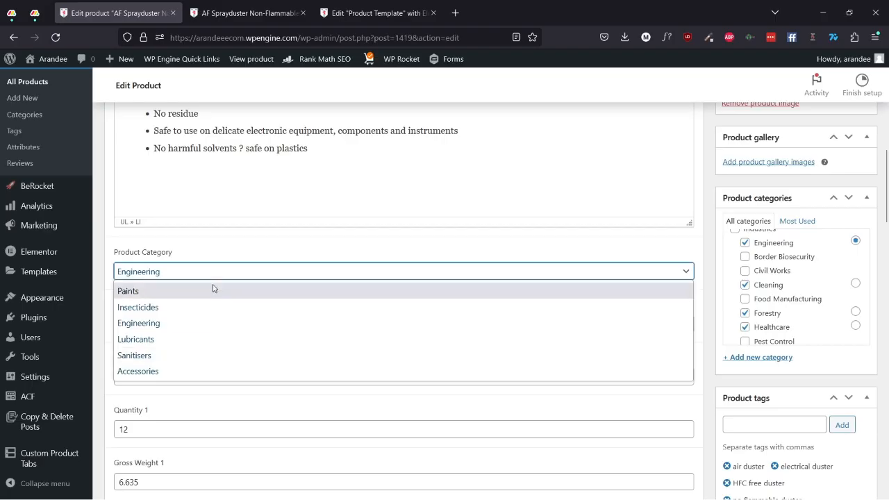
click(208, 277)
click(243, 13)
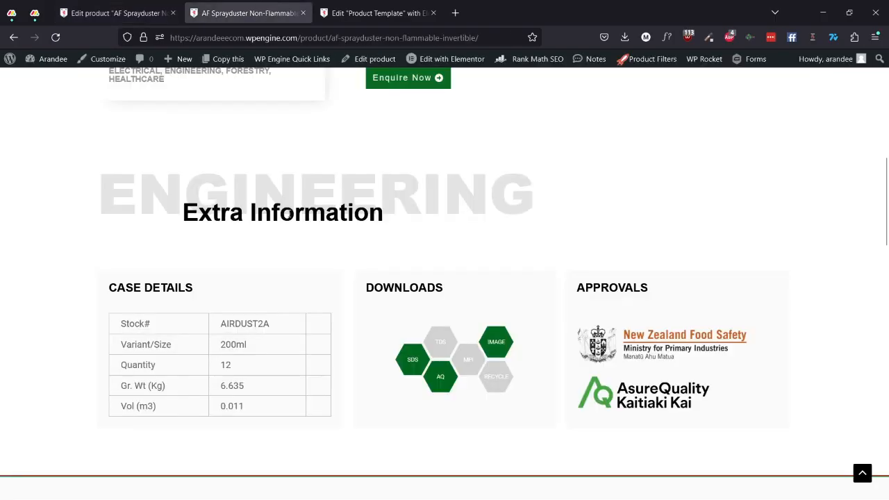
scroll(208, 259, down, 3)
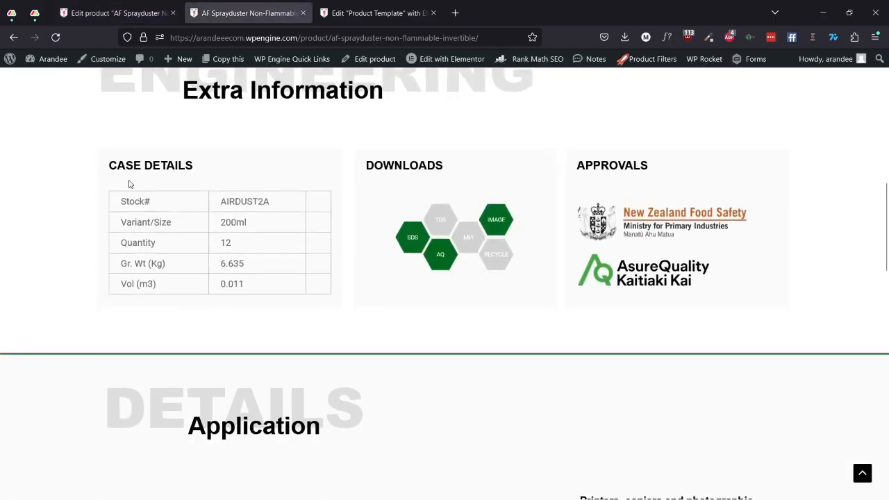
Compare the Stock Number 1, Variant/Size 1, Quantity 1, Gross Weight 1 and Volume 1 fields with the live page's Case Details table.
click(118, 13)
scroll(143, 300, down, 1)
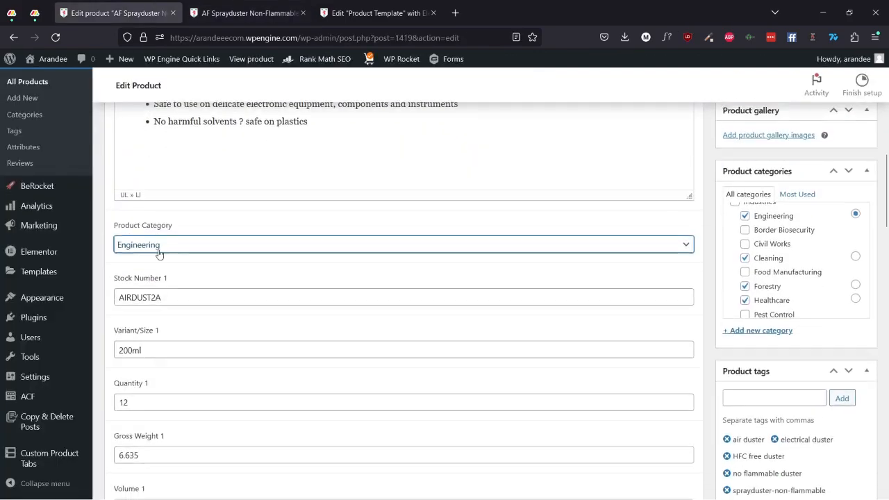
click(243, 12)
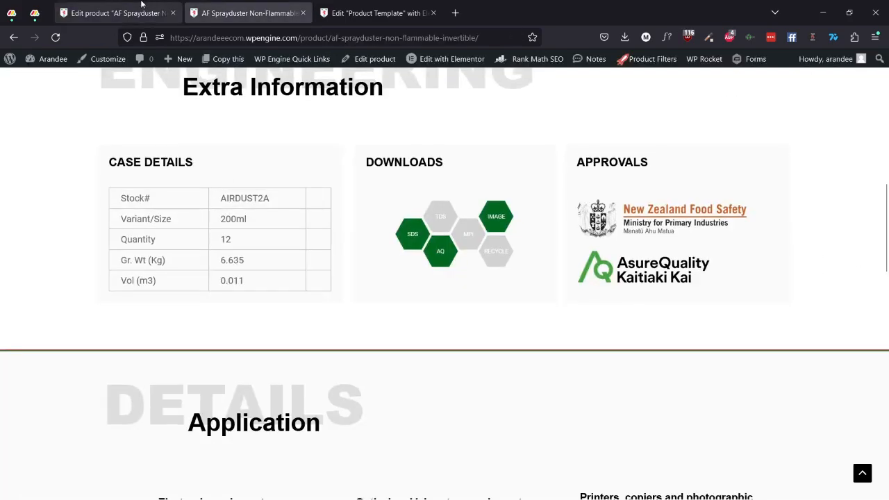
click(118, 12)
click(183, 284)
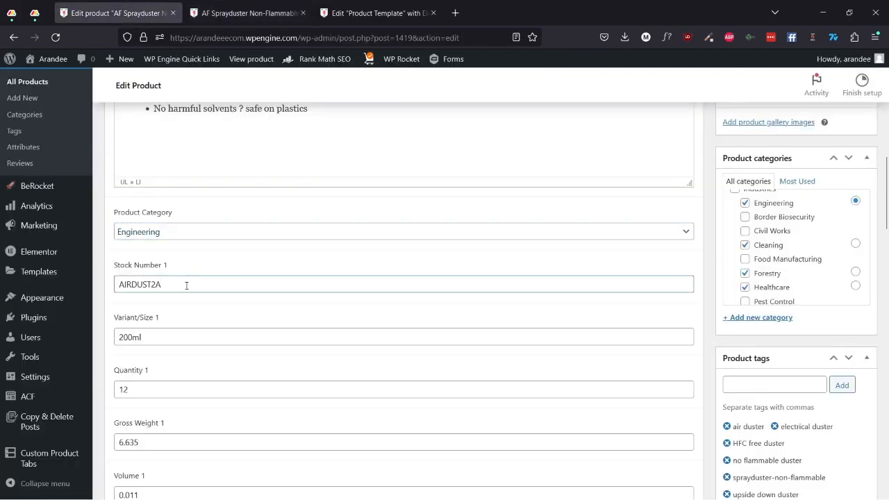
scroll(181, 264, down, 2)
click(170, 215)
click(183, 267)
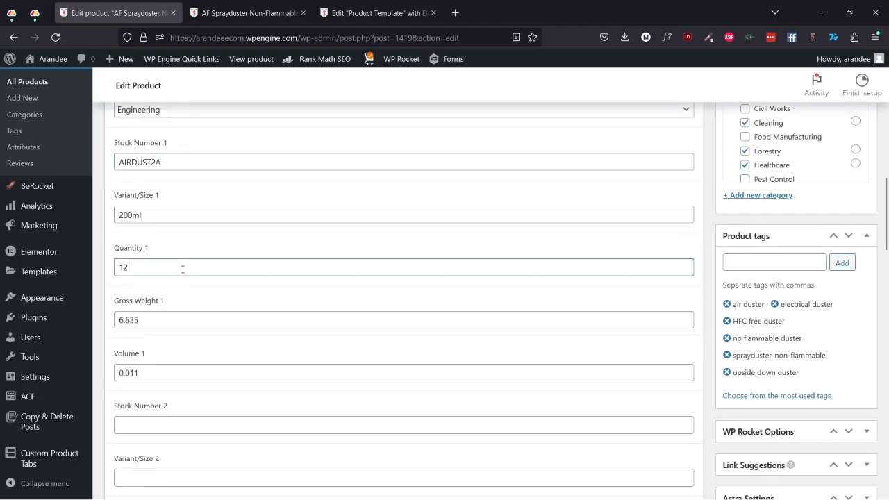
click(237, 5)
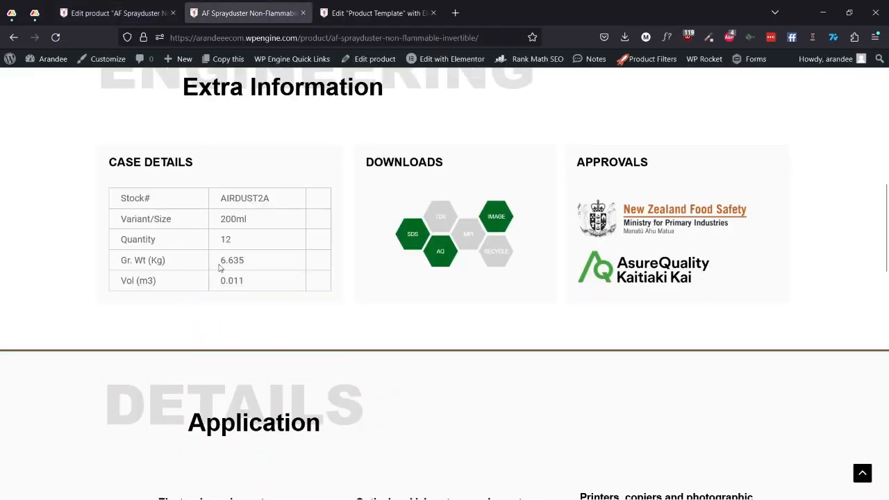
key(ctrl+shift+Tab)
scroll(174, 160, down, 3)
key(ctrl+Tab)
Review the second set of stock number, size, quantity, weight and volume fields in the product editor.
click(167, 10)
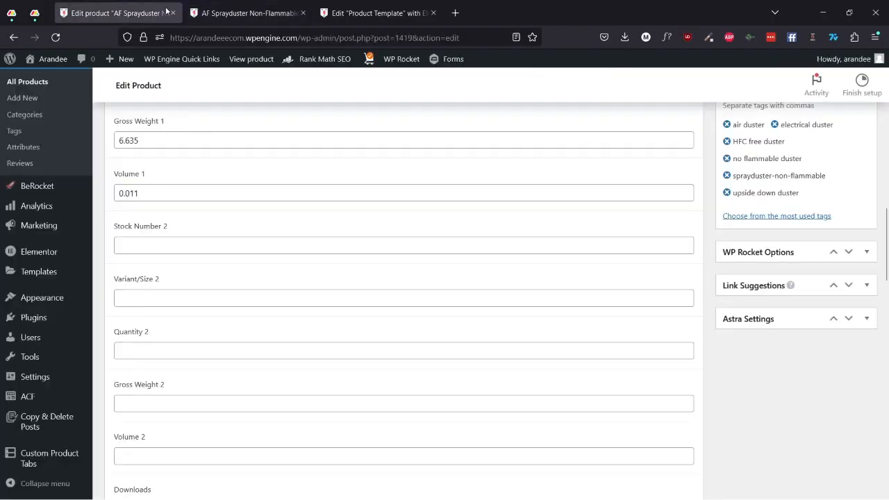
click(139, 243)
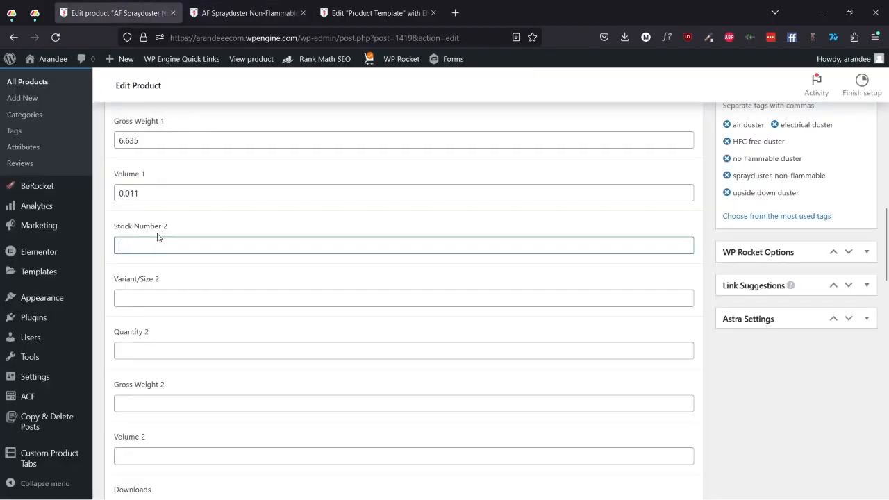
scroll(139, 284, down, 5)
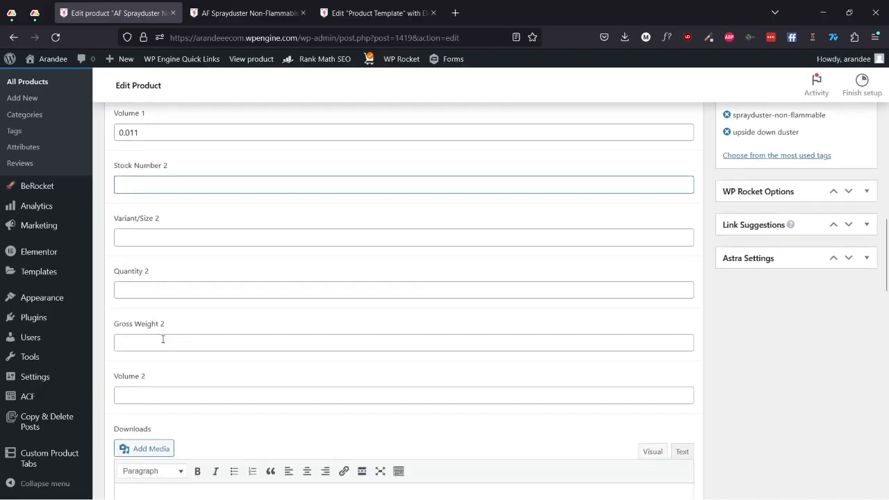
scroll(193, 240, down, 4)
scroll(205, 256, up, 3)
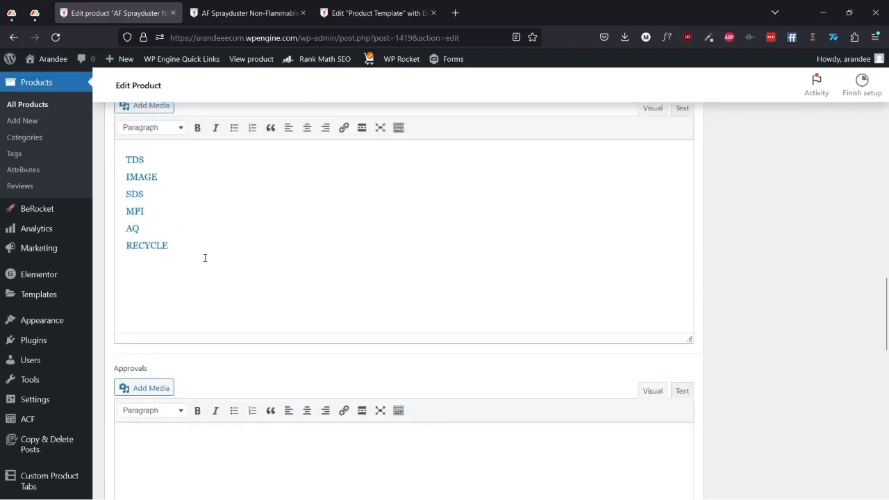
Compare the Downloads field with the live page's download hexagons and inspect the links behind TDS, IMAGE and SDS.
click(232, 5)
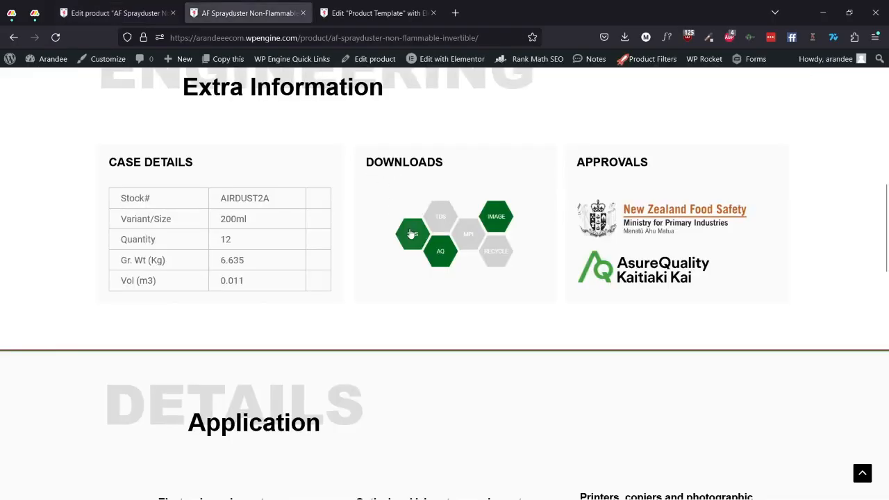
click(115, 12)
click(135, 261)
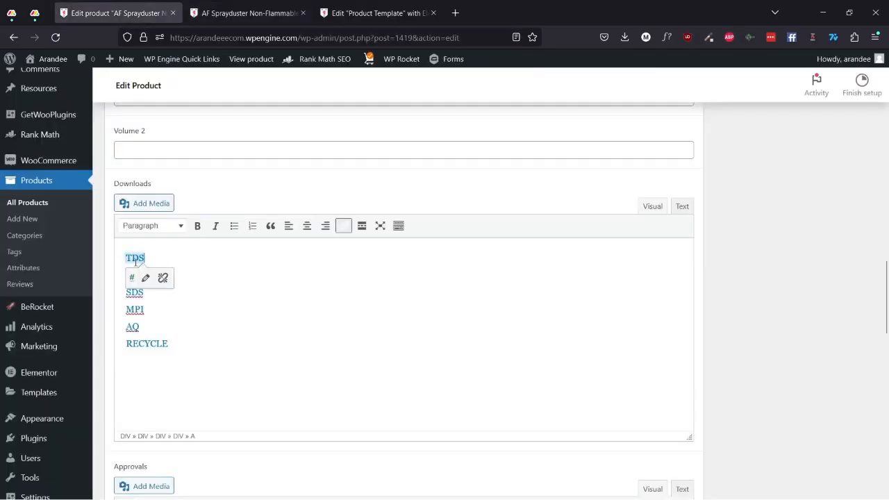
click(162, 276)
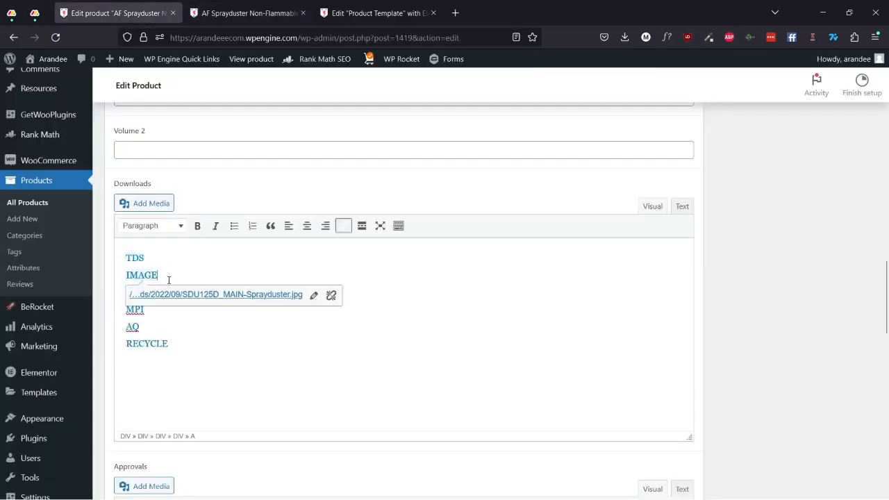
click(135, 293)
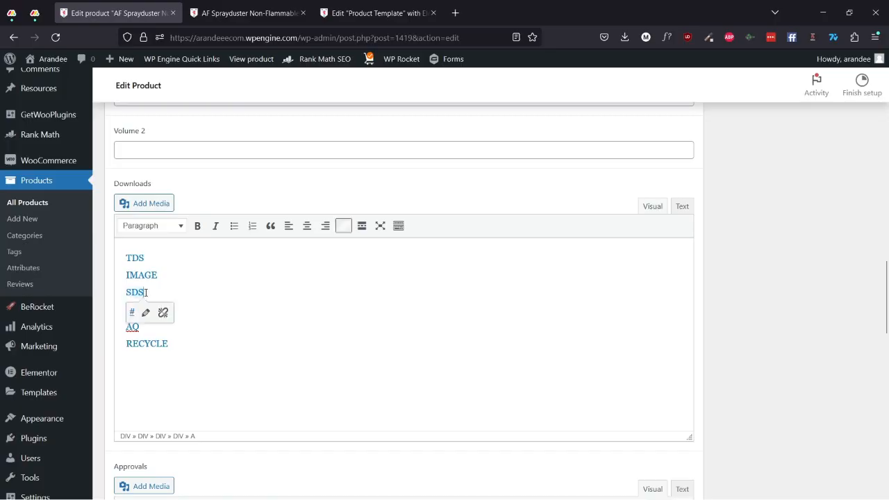
click(143, 276)
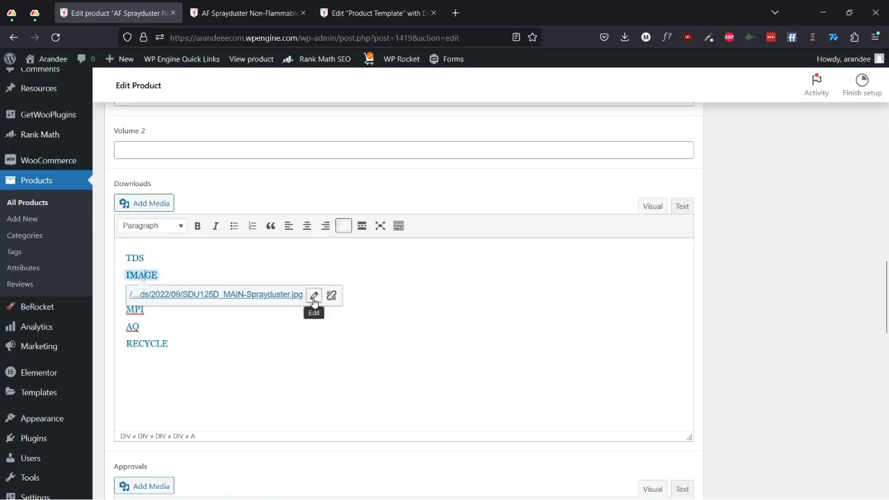
Compare the Approvals field in the product editor with the Approvals box on the live product page.
scroll(253, 279, down, 3)
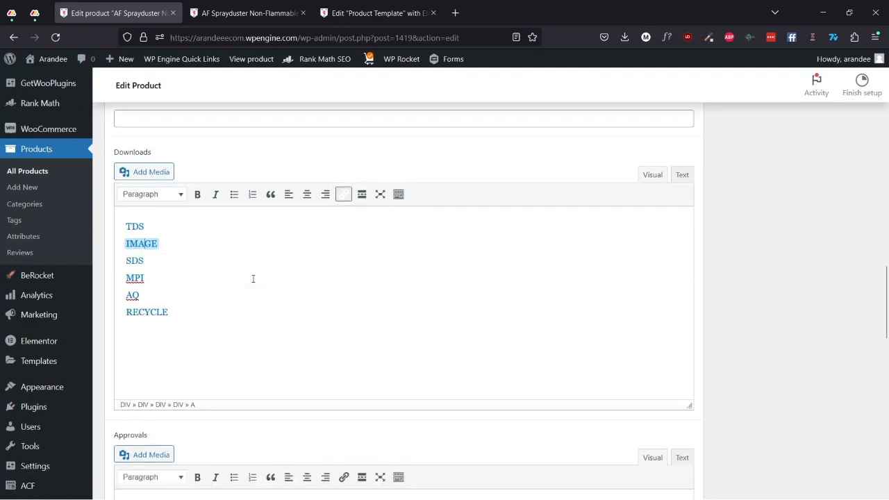
scroll(254, 279, down, 3)
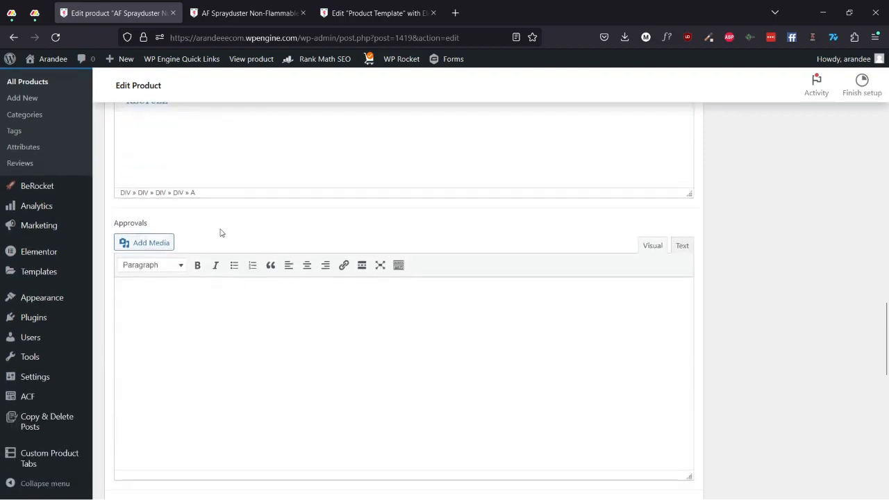
scroll(221, 233, down, 2)
click(247, 12)
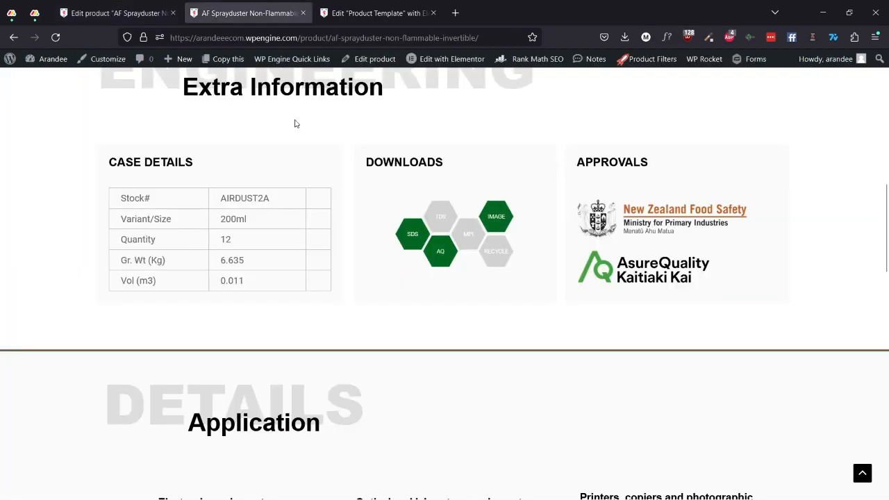
click(114, 12)
scroll(180, 262, up, 2)
scroll(181, 262, down, 3)
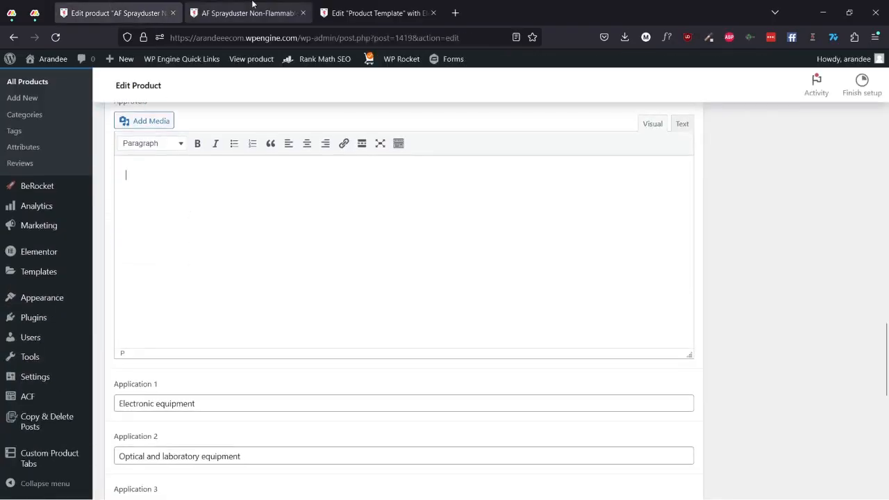
click(246, 12)
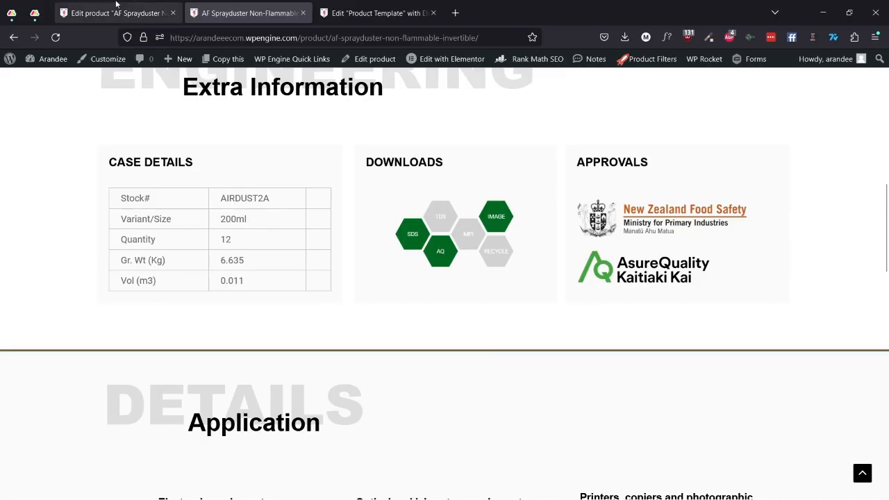
Compare the Application 1 to 6 fields in the product editor with the Application section on the live product page.
click(115, 13)
scroll(295, 256, down, 3)
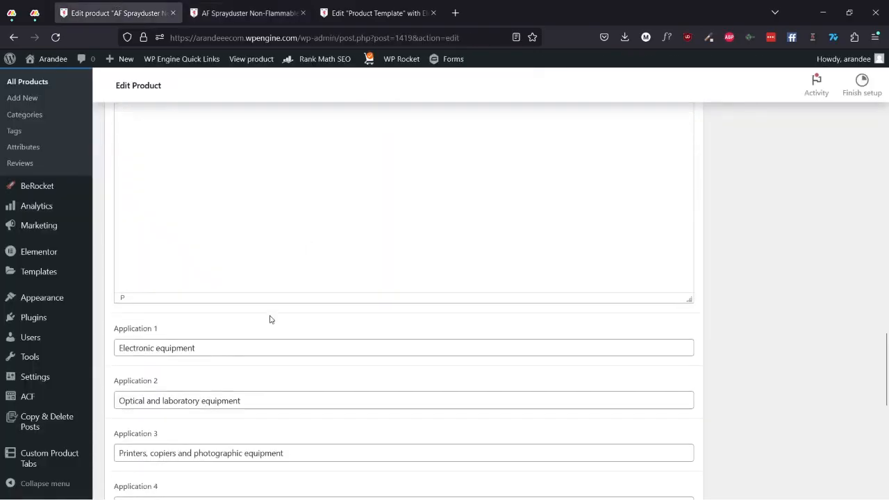
scroll(265, 322, down, 2)
click(247, 13)
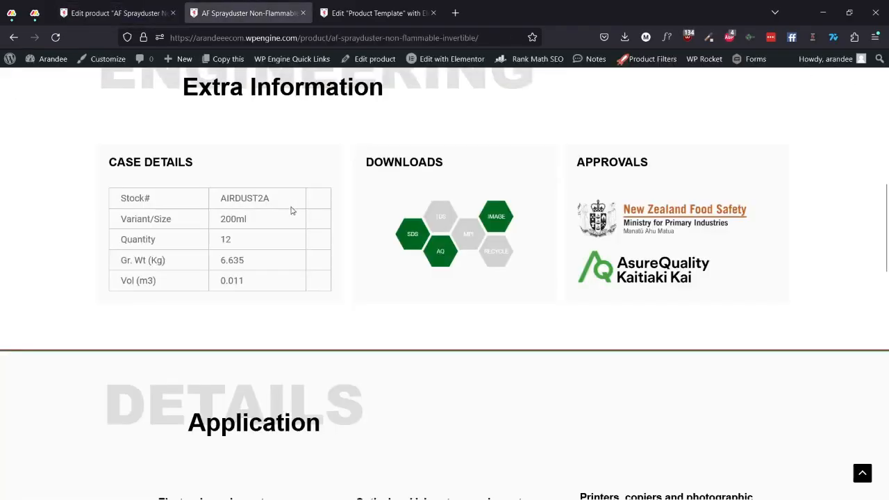
scroll(296, 206, down, 5)
scroll(295, 206, up, 1)
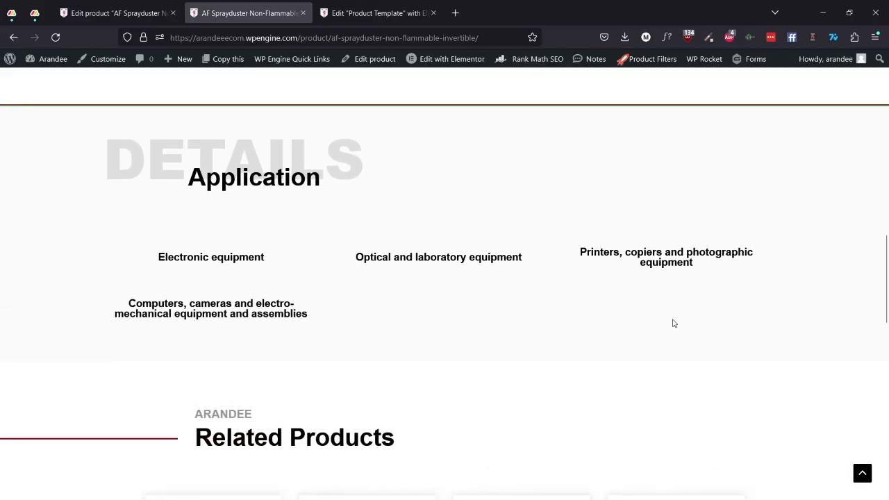
click(122, 13)
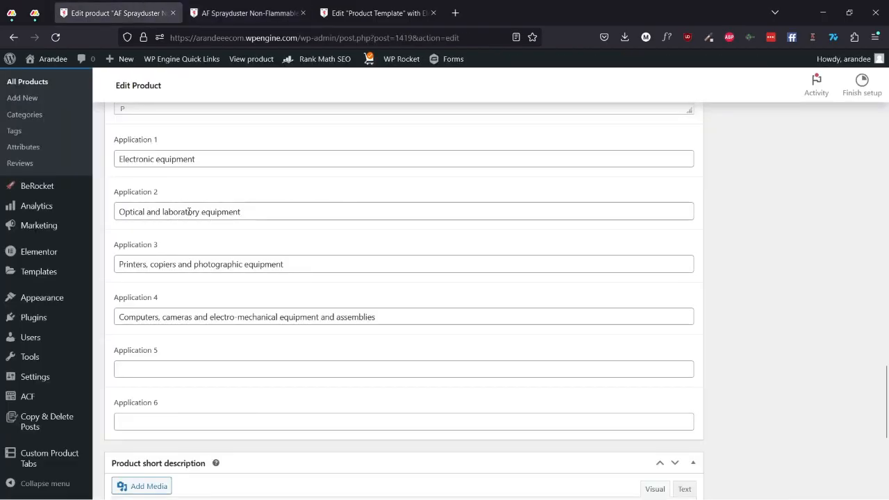
triple_click(221, 156)
click(206, 159)
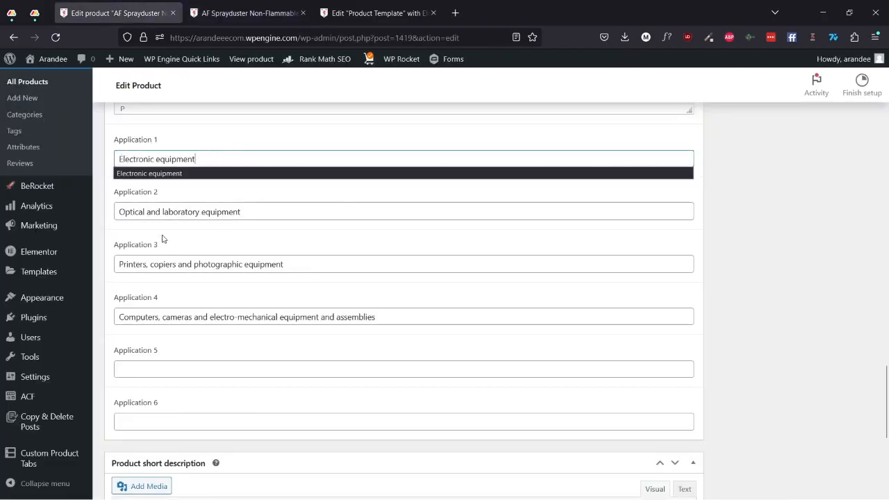
click(179, 213)
click(266, 261)
Compare the Product short description in the editor with the description text under the title on the live product page.
scroll(278, 309, down, 3)
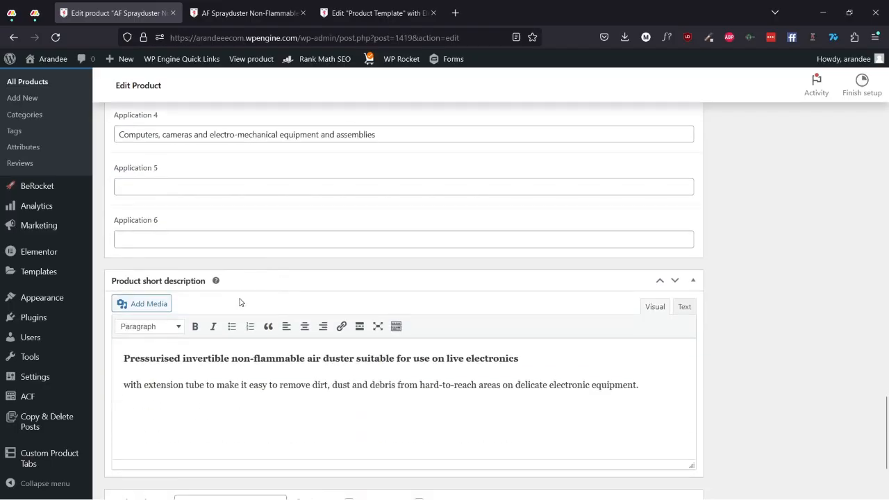
scroll(241, 302, down, 3)
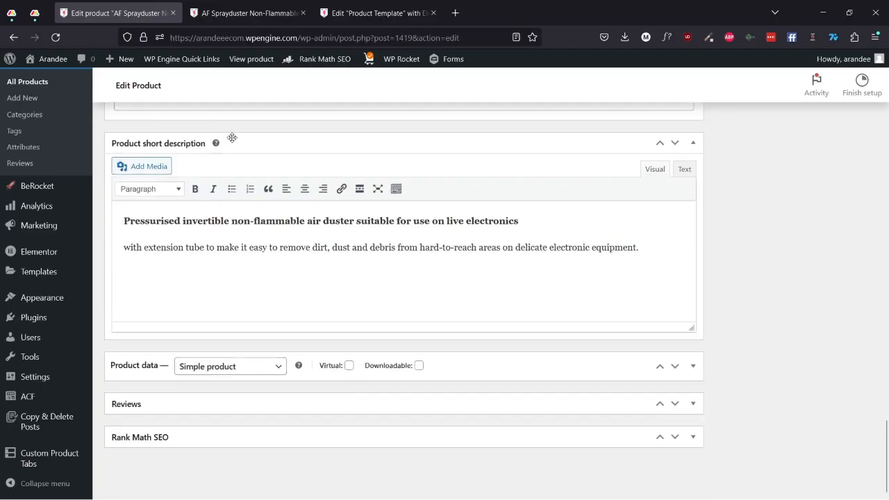
click(244, 12)
scroll(250, 168, up, 4)
scroll(396, 213, down, 1)
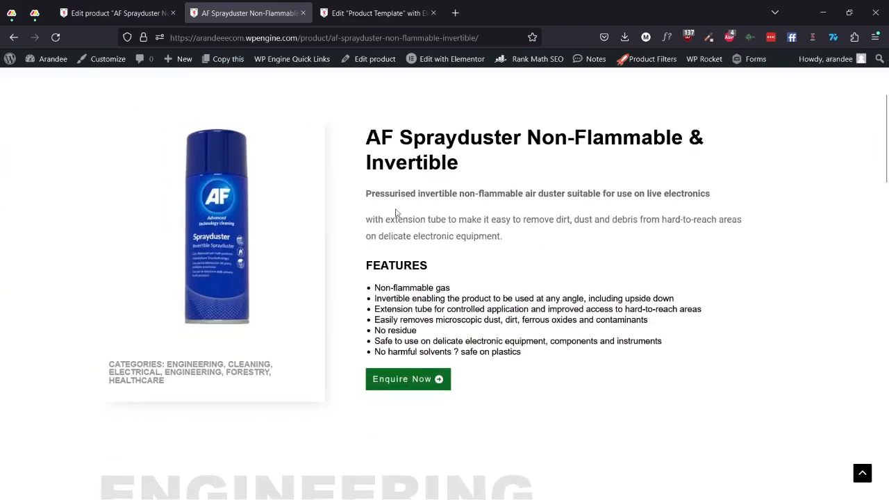
drag(505, 239, 367, 194)
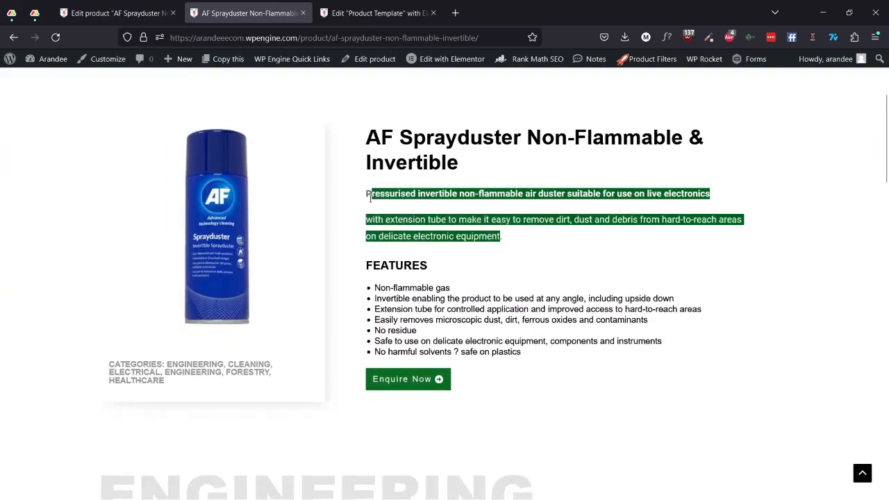
click(114, 12)
scroll(610, 271, up, 1)
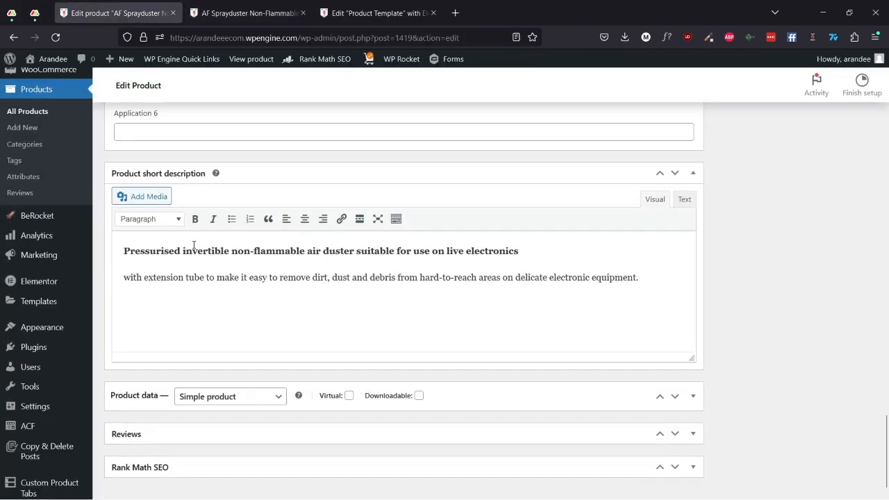
scroll(225, 272, down, 1)
Return to the beginning of the product editor and examine the Product image box.
scroll(232, 278, up, 10)
scroll(693, 292, up, 15)
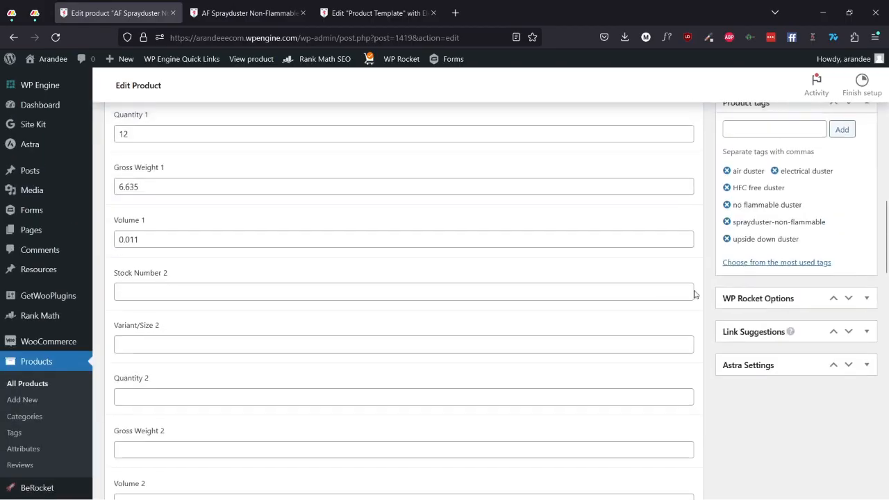
scroll(724, 304, up, 2)
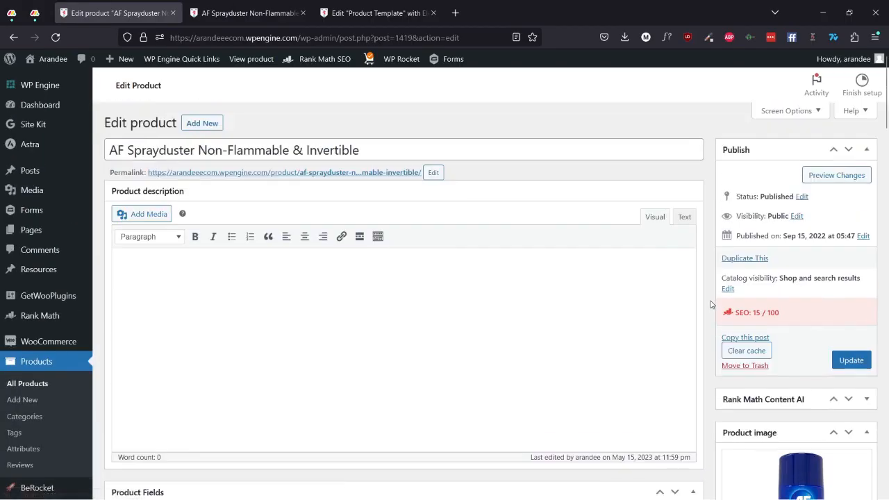
scroll(725, 285, down, 5)
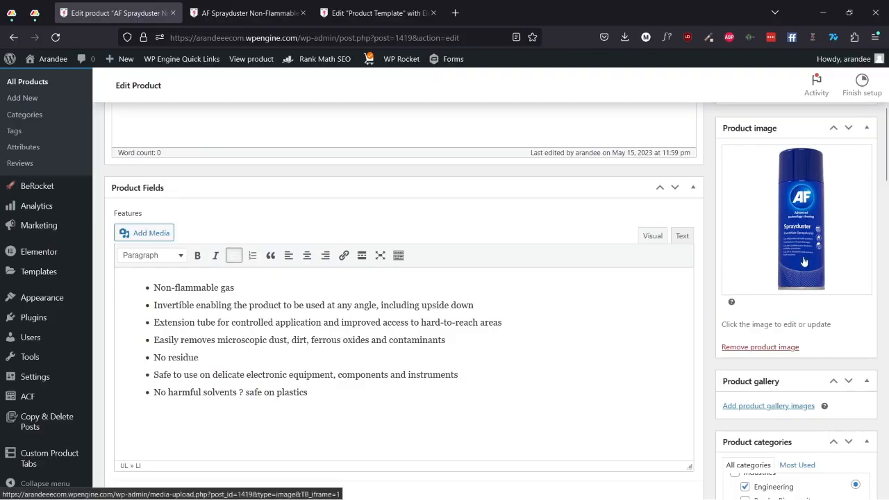
Compare the Product image box in the product editor with the image on the live product page.
scroll(797, 270, down, 2)
scroll(797, 270, up, 3)
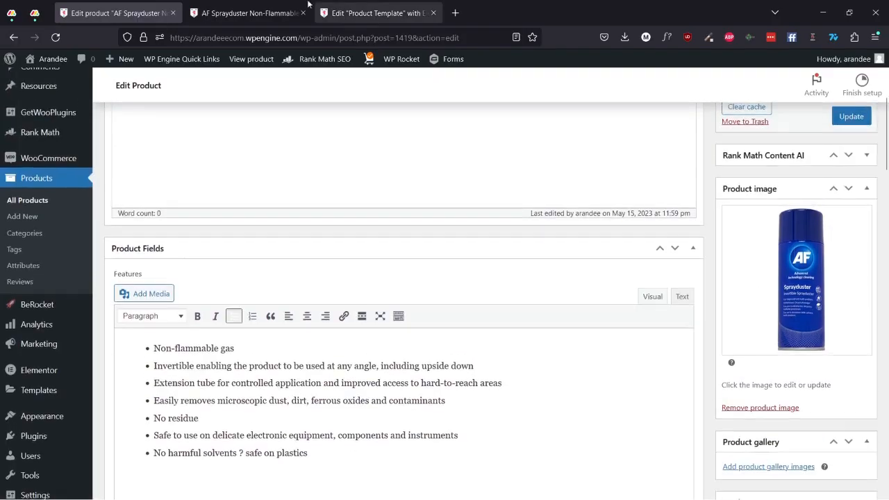
key(ctrl+Tab)
scroll(194, 149, up, 2)
key(ctrl+shift+Tab)
scroll(815, 318, down, 3)
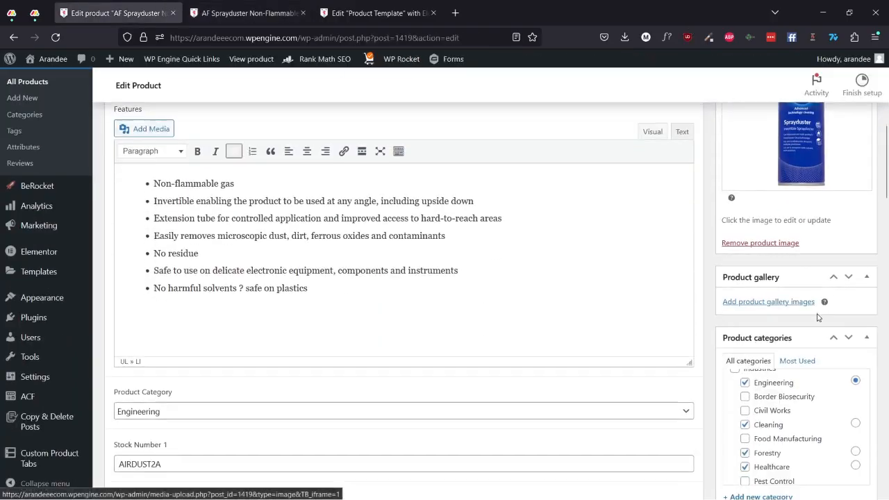
Compare the ticked Product categories in the editor, including Engineering and Electrical, with the categories listed under the live product's image.
scroll(129, 330, down, 2)
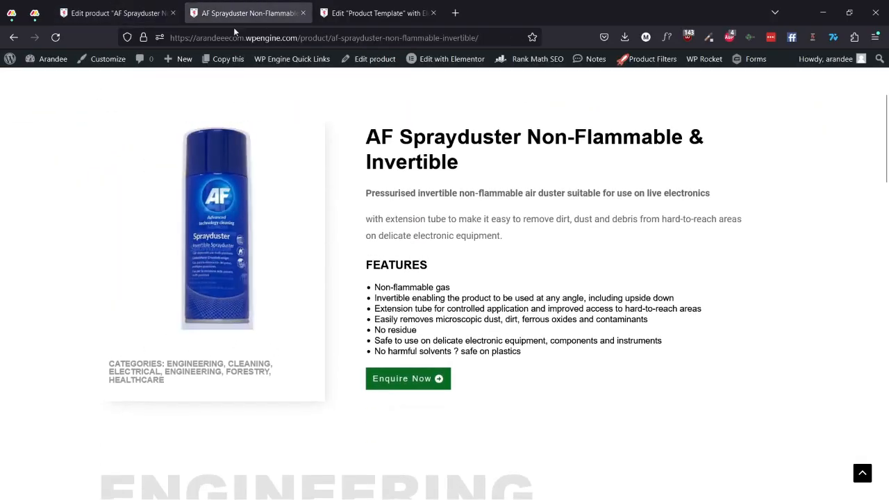
click(115, 13)
scroll(712, 266, down, 2)
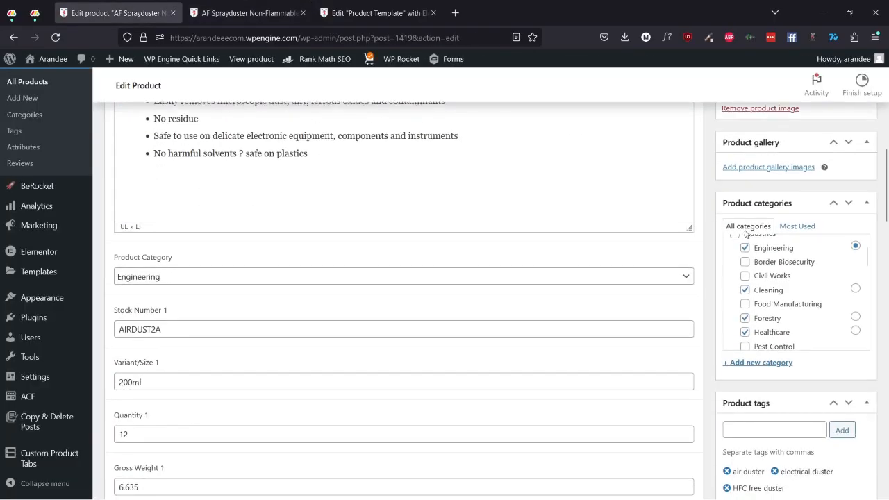
scroll(775, 270, up, 1)
scroll(860, 313, up, 2)
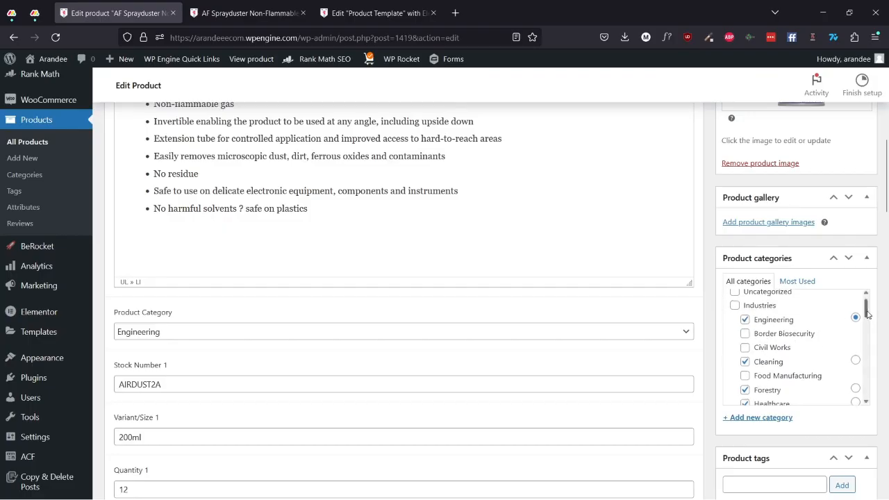
drag(867, 307, 867, 377)
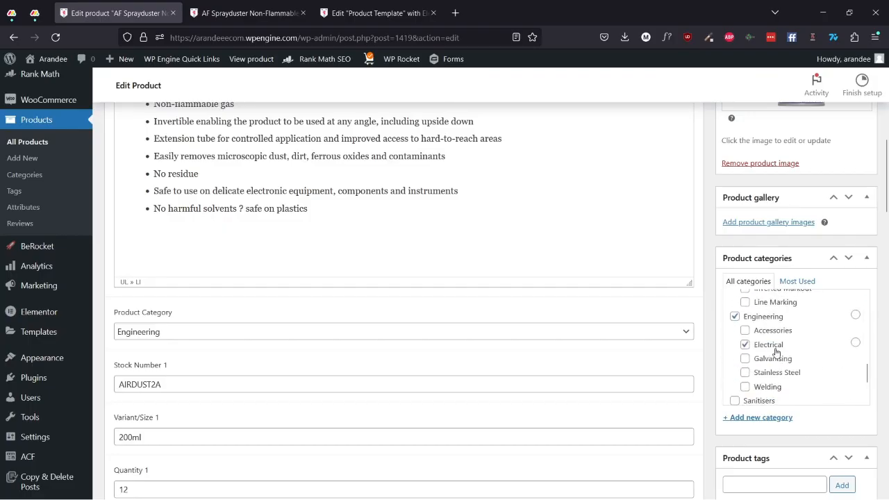
scroll(776, 352, down, 5)
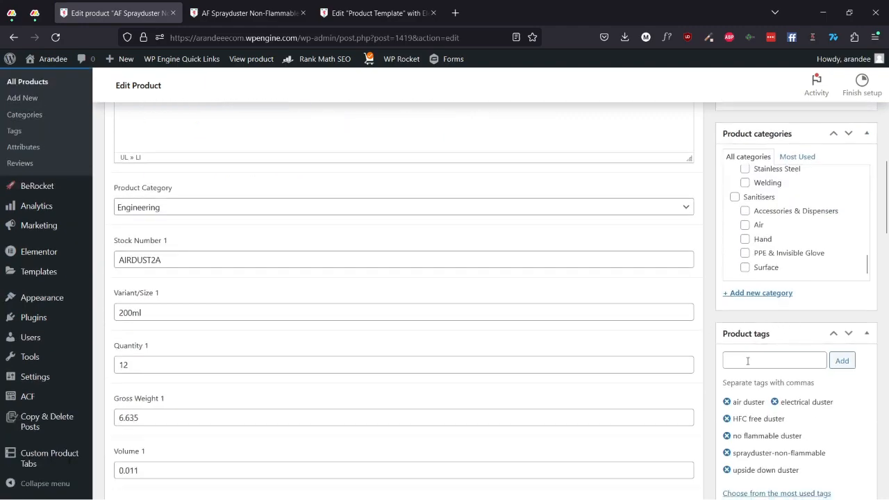
Examine the Product tags box in the product editor.
scroll(724, 354, down, 2)
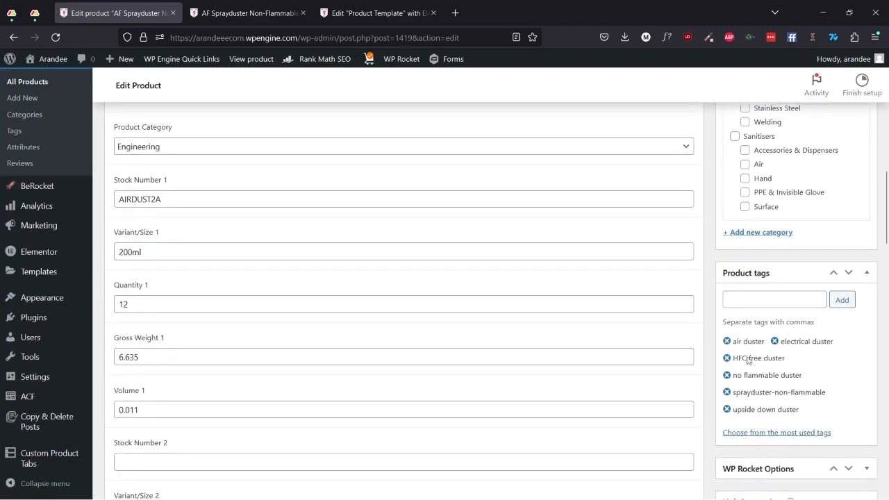
scroll(748, 423, down, 6)
scroll(797, 237, up, 5)
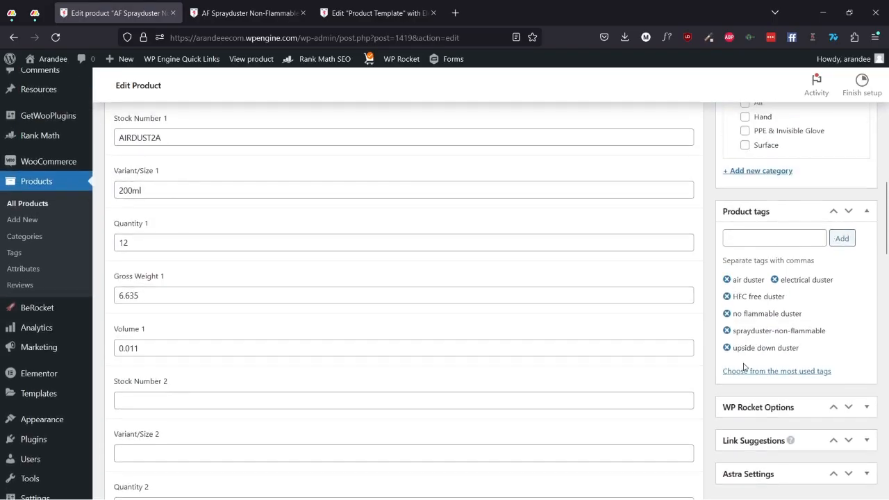
Open the live page of the updated product from the editor and look over its image, description and features.
scroll(743, 366, up, 15)
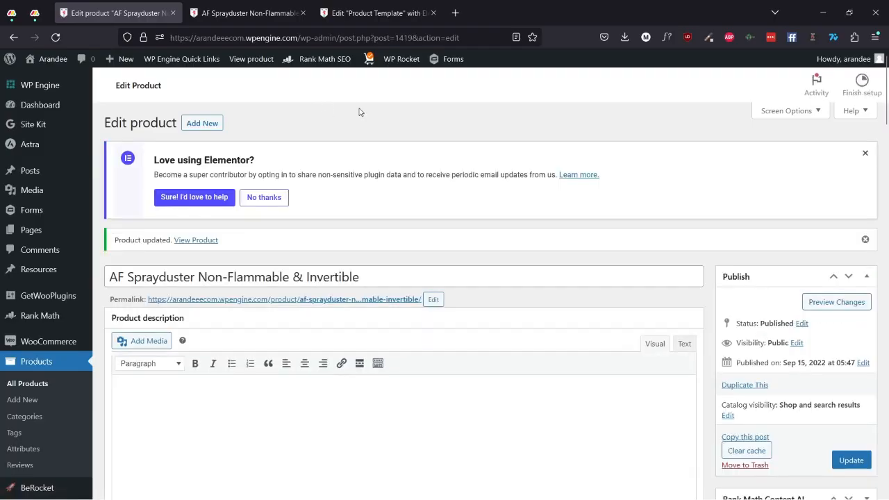
click(200, 240)
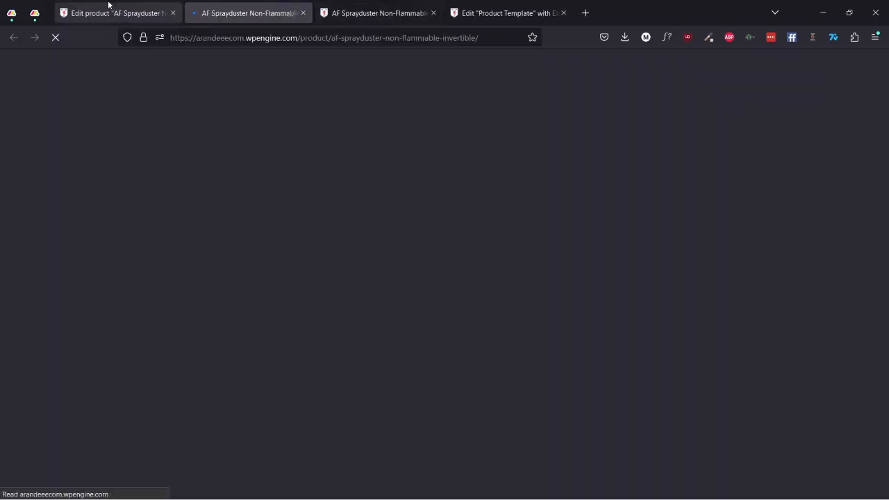
scroll(232, 216, down, 5)
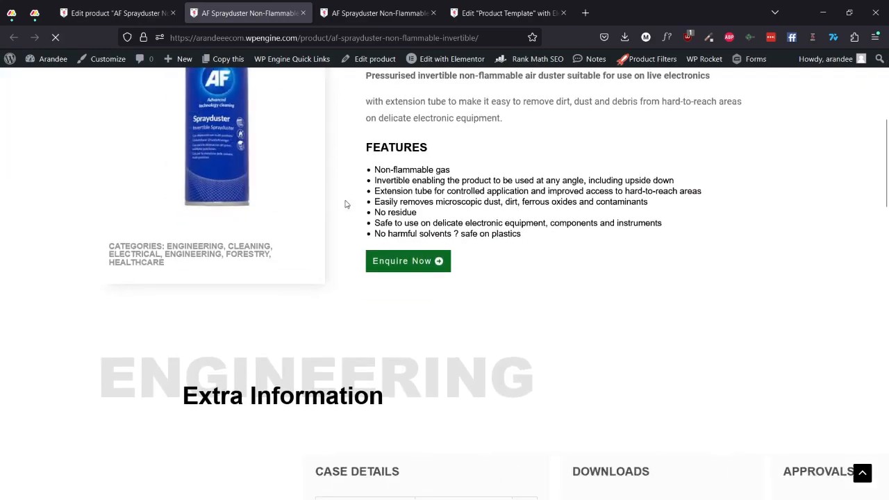
scroll(389, 194, up, 5)
scroll(415, 191, down, 3)
Go from the product editor to the product list, open a blank new product and examine its empty fields.
click(90, 9)
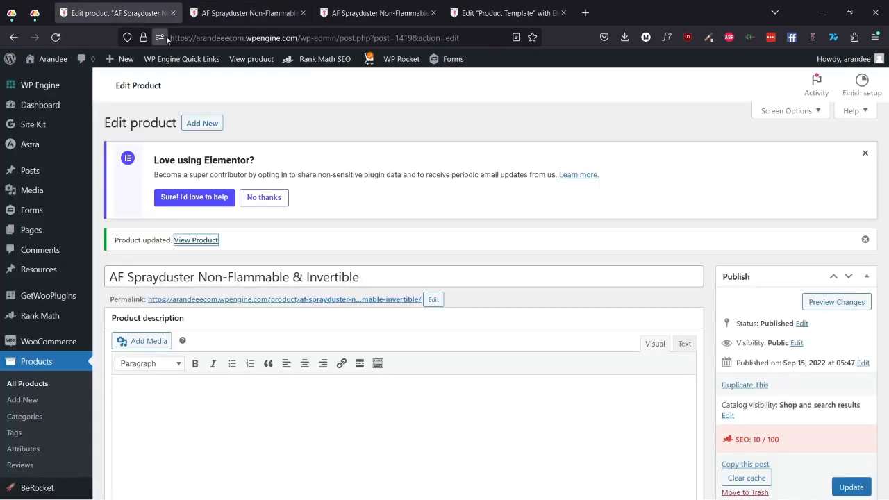
click(59, 365)
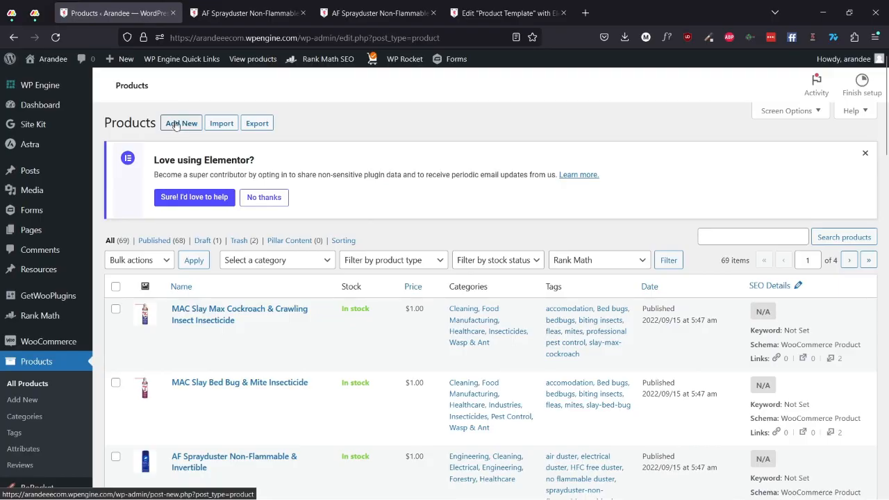
click(180, 125)
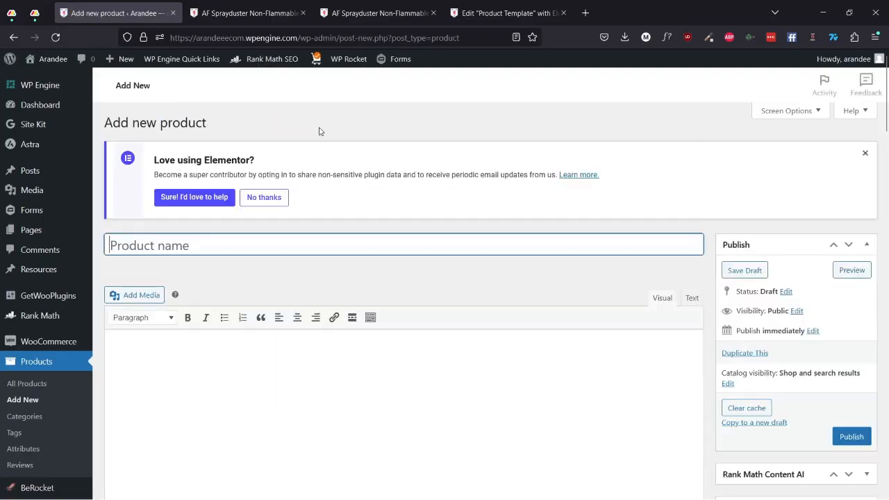
scroll(205, 229, down, 3)
scroll(214, 183, down, 15)
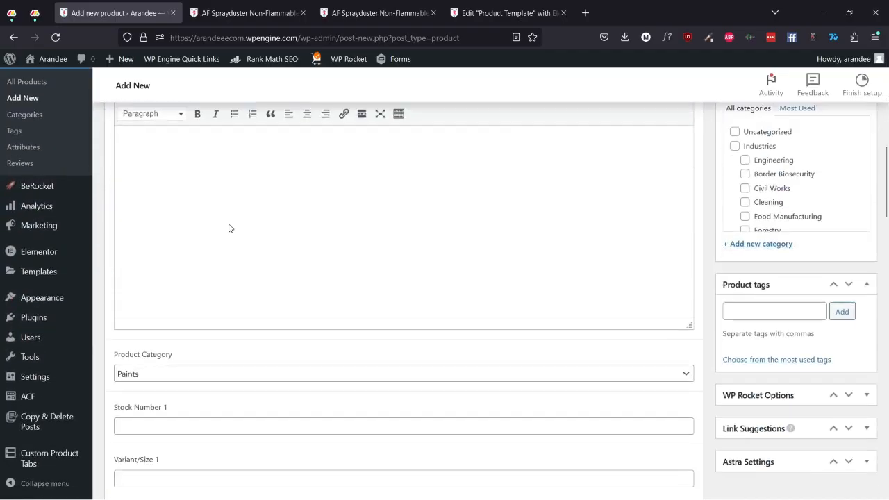
scroll(334, 349, up, 18)
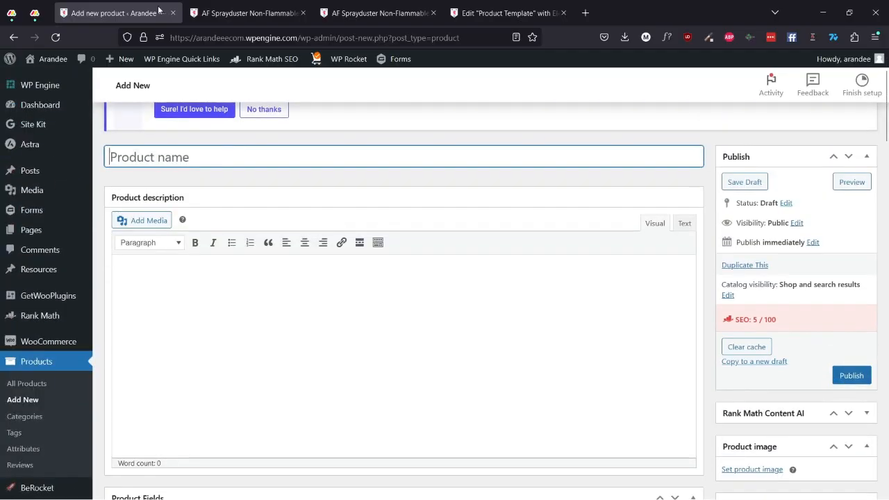
Look over the AF Sprayduster live product page and bring up the Product Template open in Elementor.
click(209, 7)
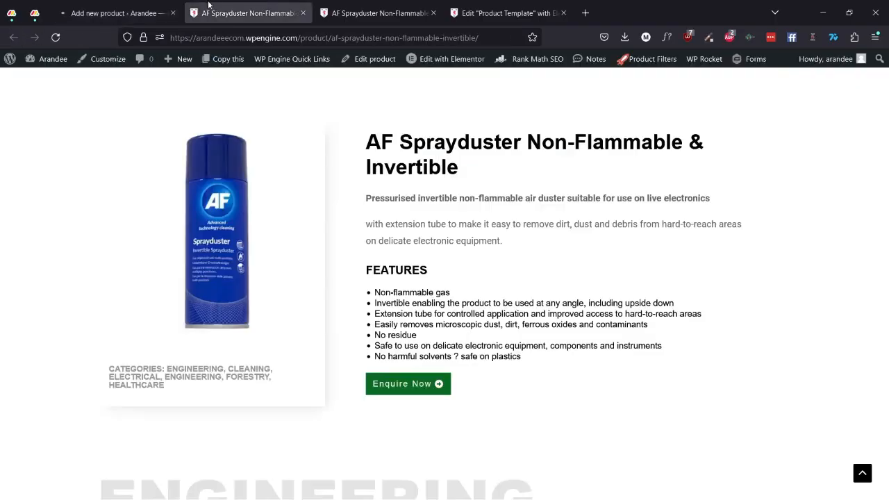
scroll(353, 208, up, 3)
scroll(368, 229, down, 5)
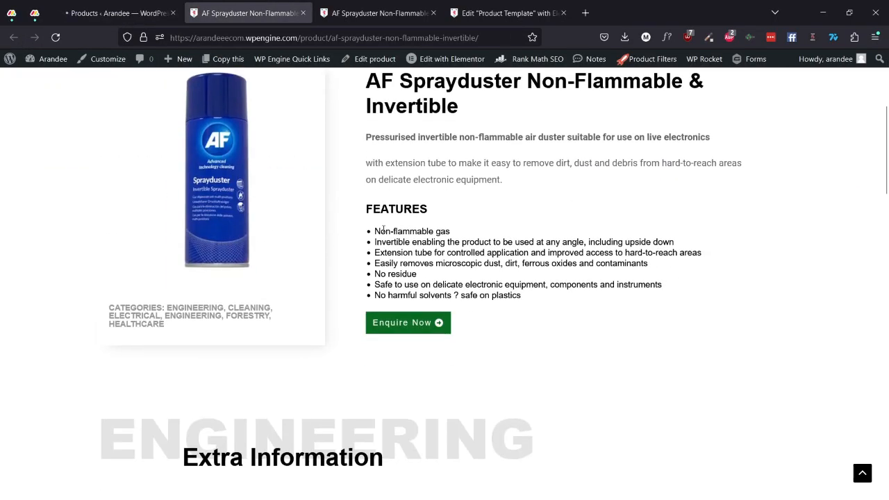
scroll(381, 230, down, 3)
scroll(381, 230, up, 6)
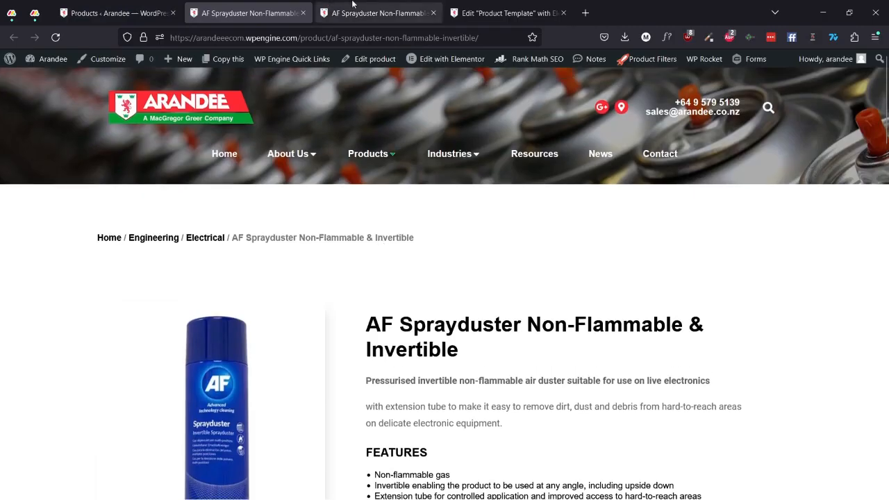
click(352, 8)
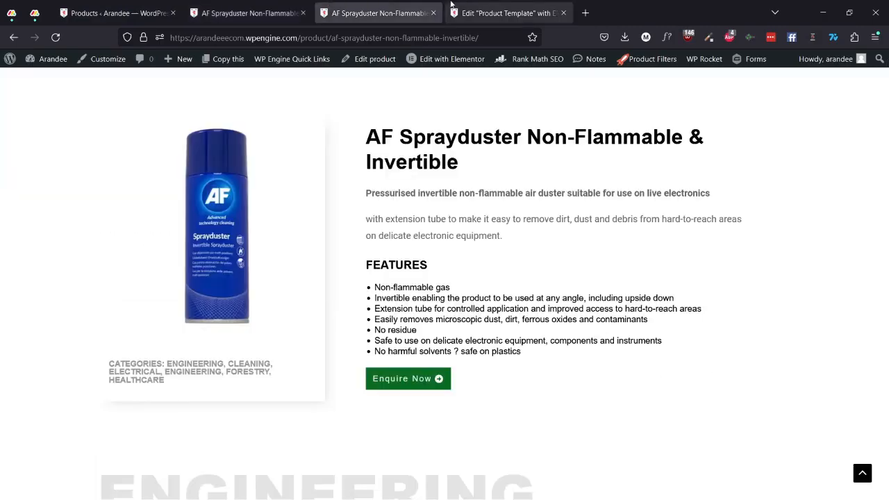
click(501, 12)
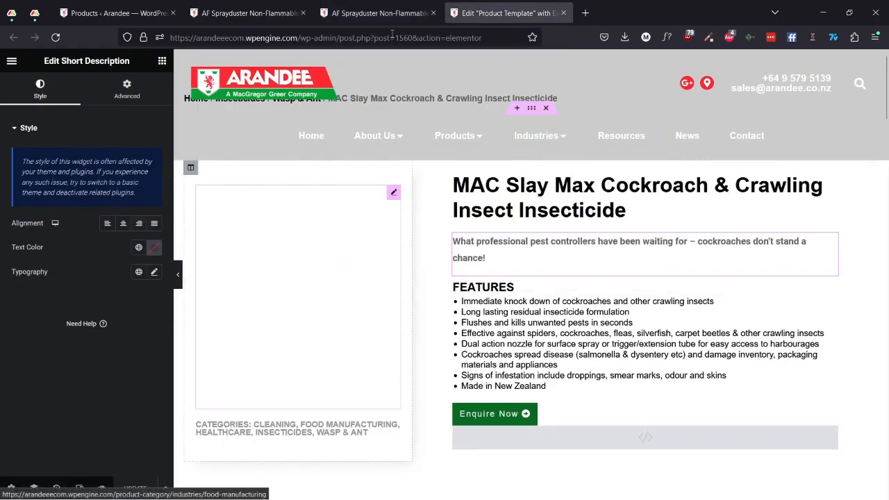
Examine the live product page from the Extra Information section down to Related Products.
click(389, 14)
scroll(416, 255, down, 3)
scroll(397, 234, down, 10)
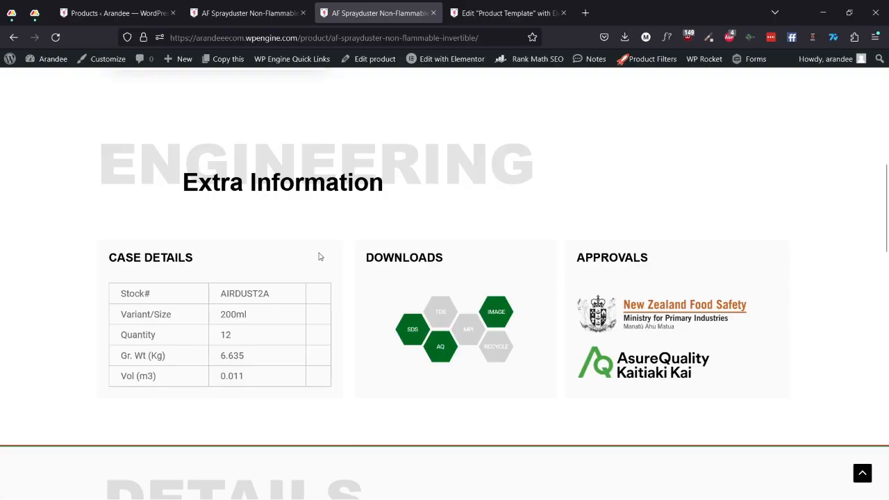
scroll(320, 307, down, 8)
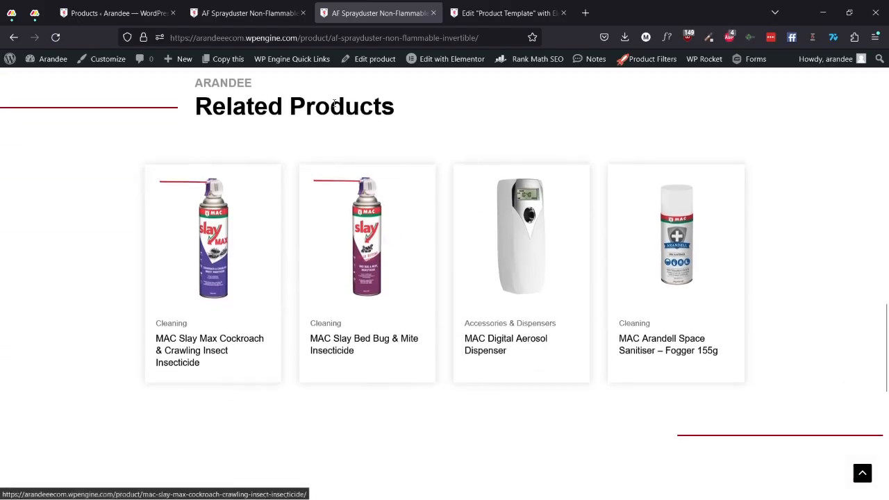
scroll(426, 124, up, 10)
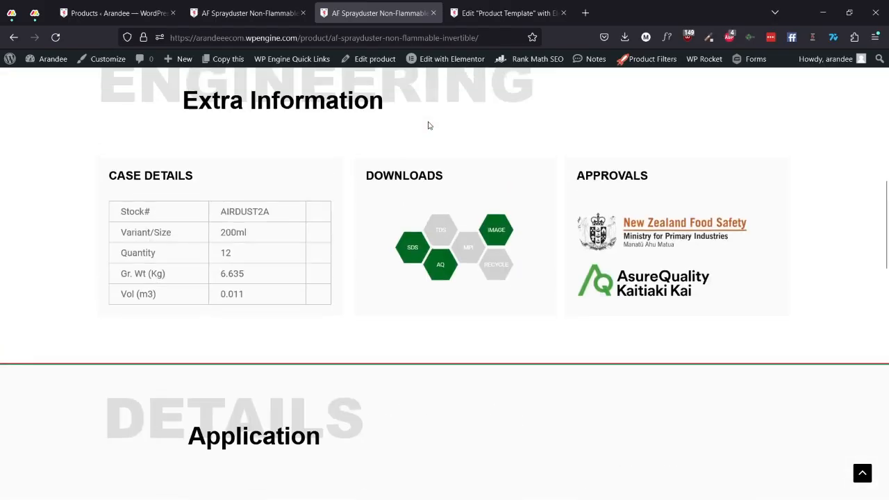
Close the open Product Template editor and reopen Product Template in Elementor from the live AF Sprayduster page.
click(563, 14)
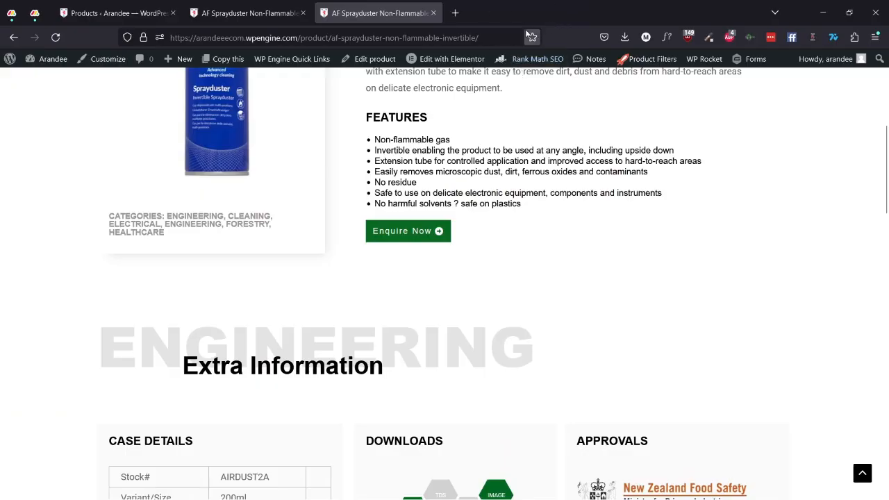
scroll(414, 124, up, 5)
scroll(430, 208, down, 3)
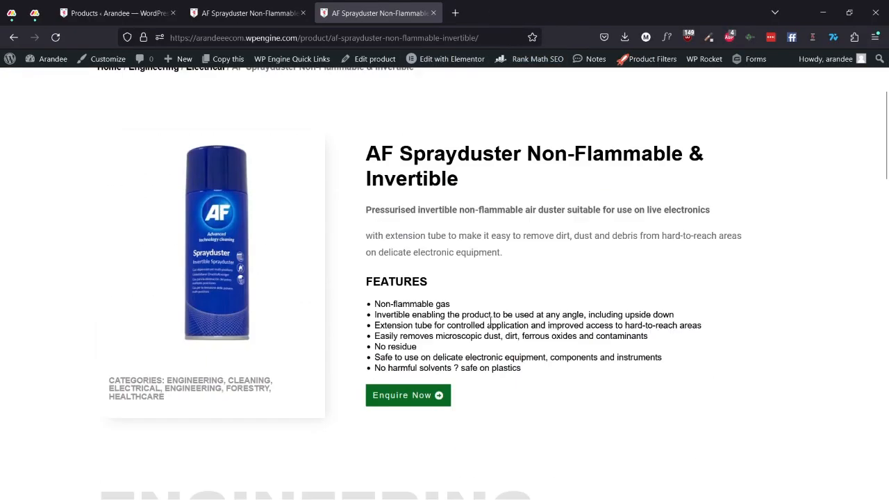
scroll(451, 300, up, 3)
mouse_move(446, 62)
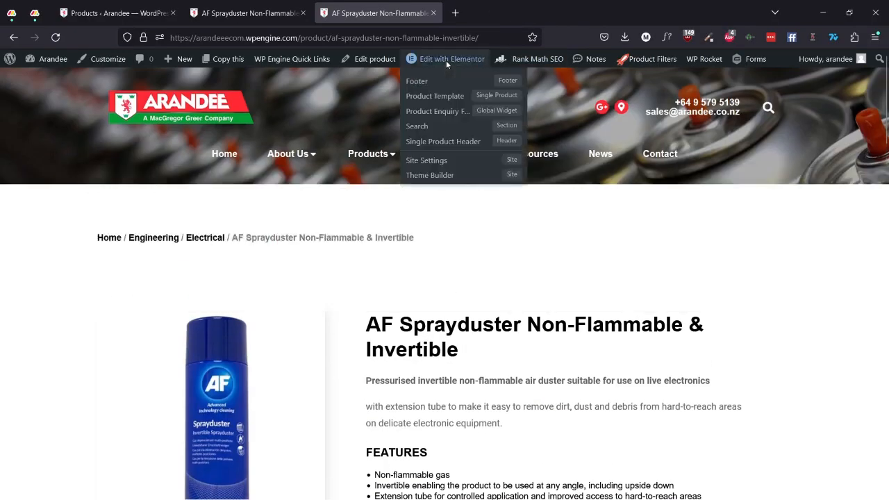
click(446, 102)
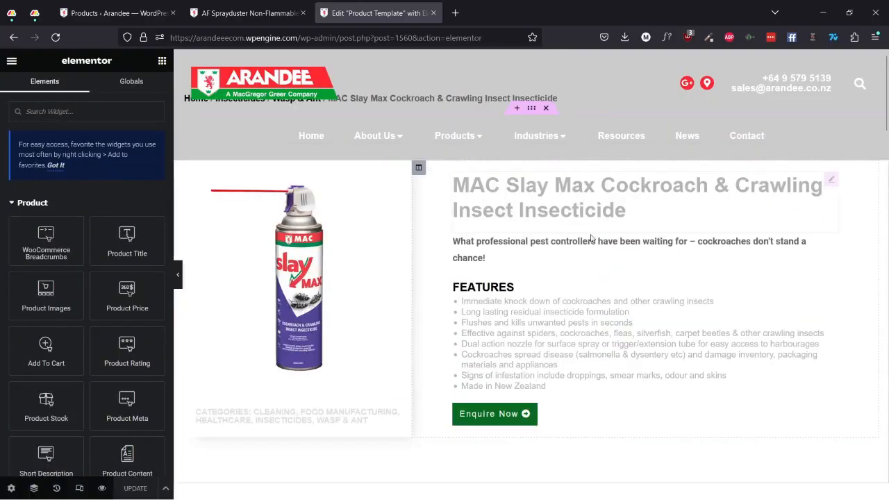
Move the Enquire Now Modal Popup widget above the Features heading and back below the features list.
scroll(592, 237, down, 5)
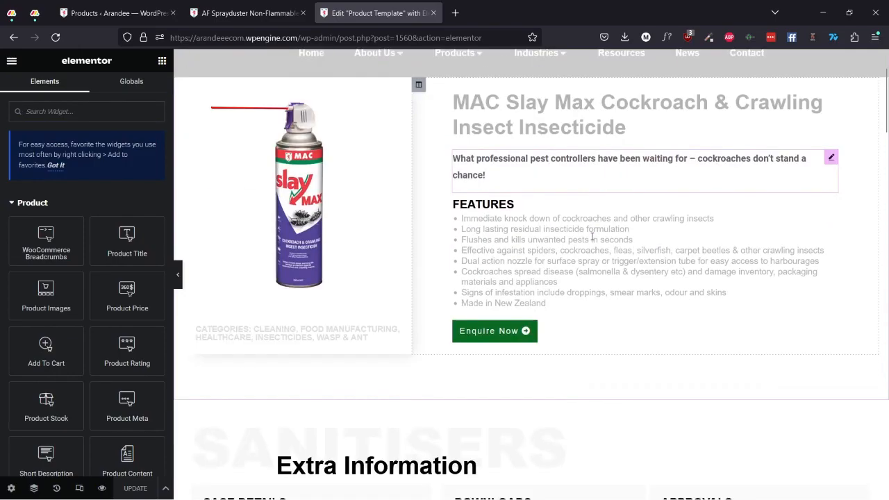
scroll(588, 288, up, 2)
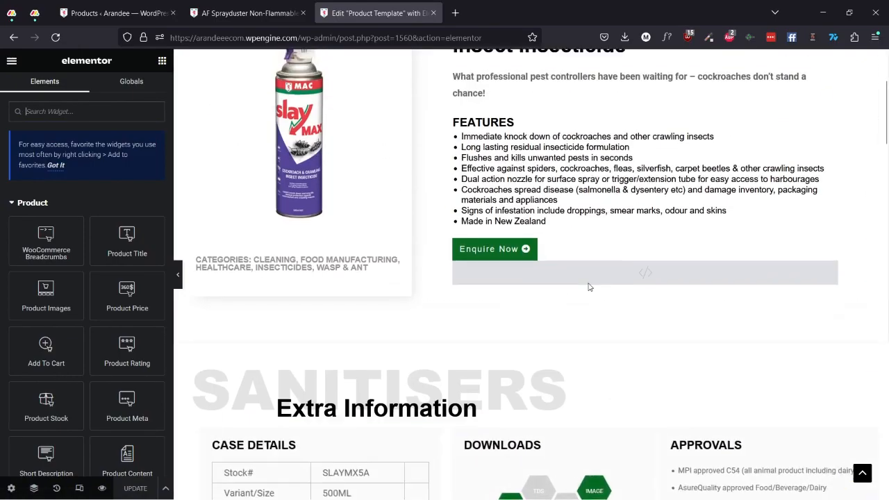
scroll(769, 250, up, 3)
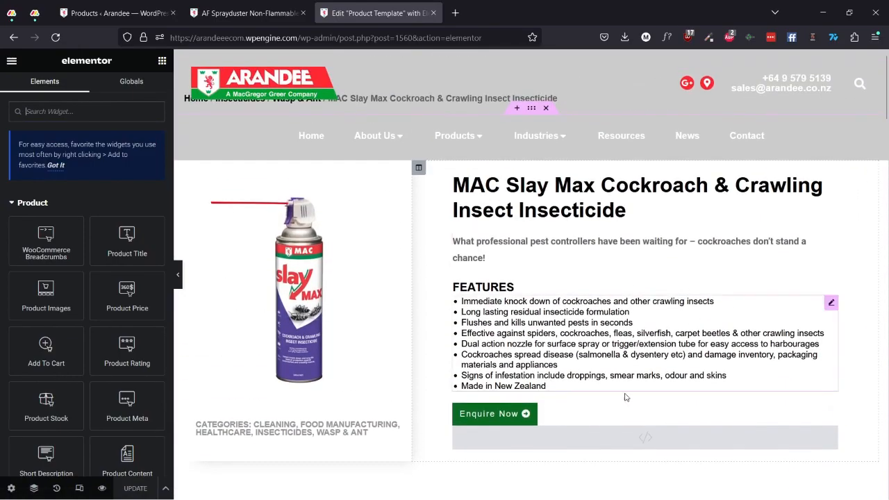
drag(834, 400, 559, 280)
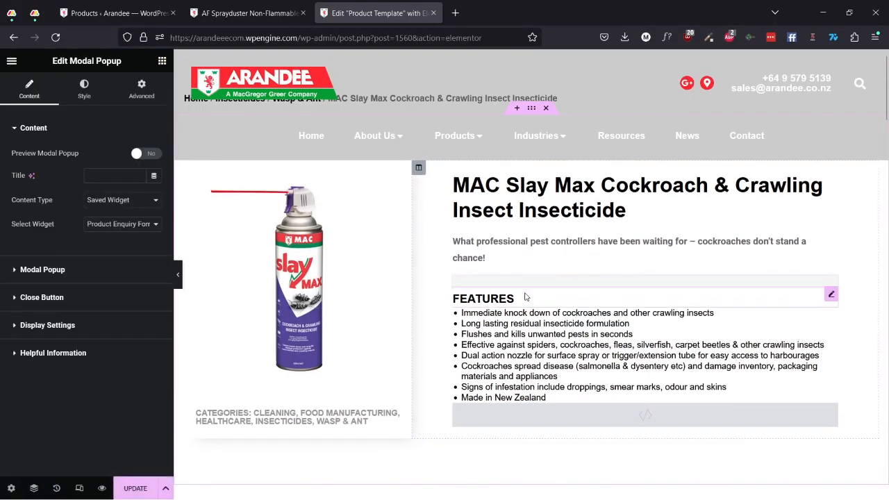
drag(817, 288, 607, 394)
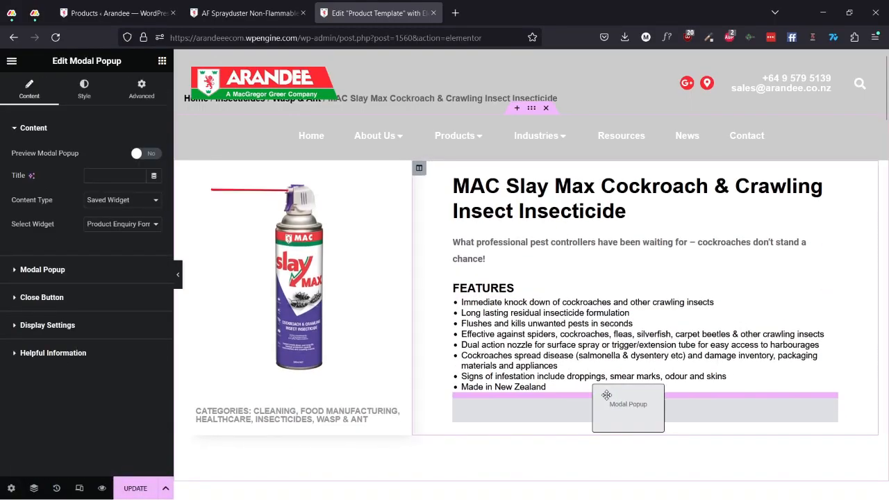
drag(550, 386, 552, 388)
Try the Uppercase text transform on the Extra Information heading, then return its transform to Default.
scroll(431, 222, down, 5)
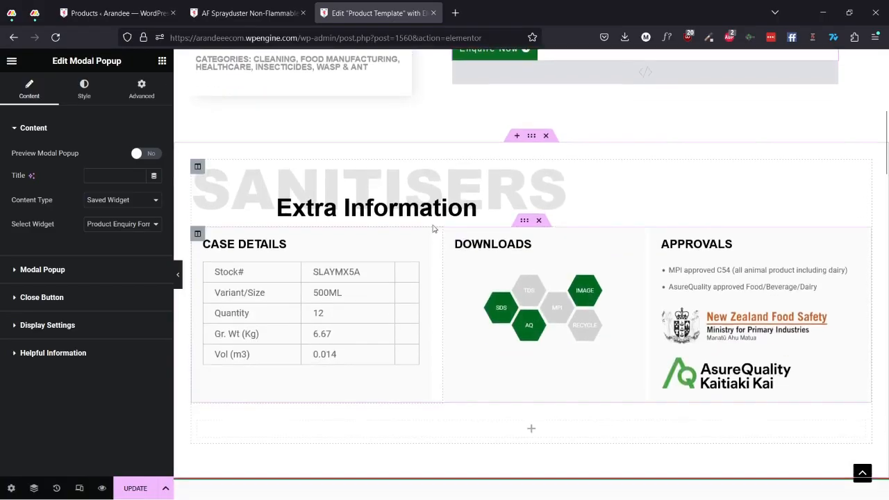
click(432, 204)
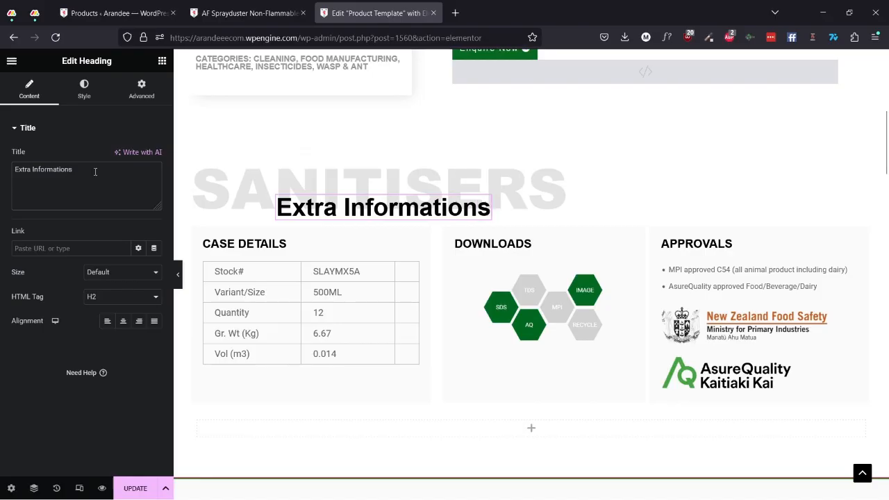
click(85, 97)
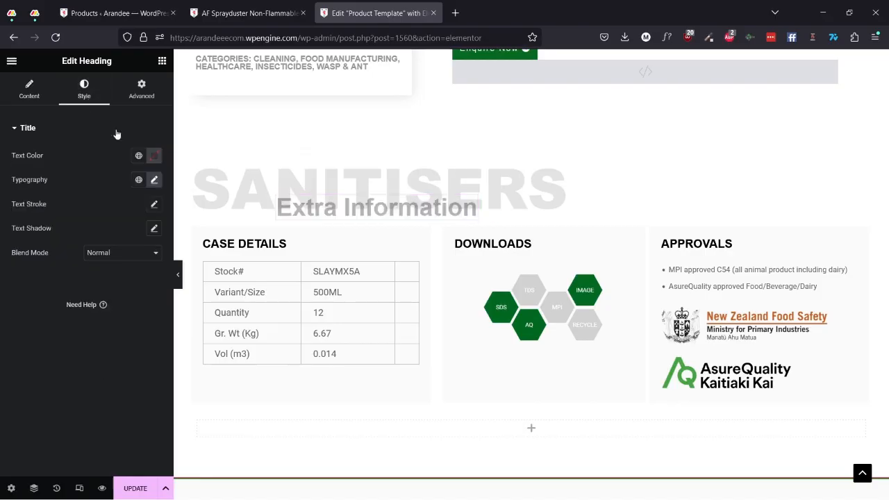
click(154, 179)
click(109, 321)
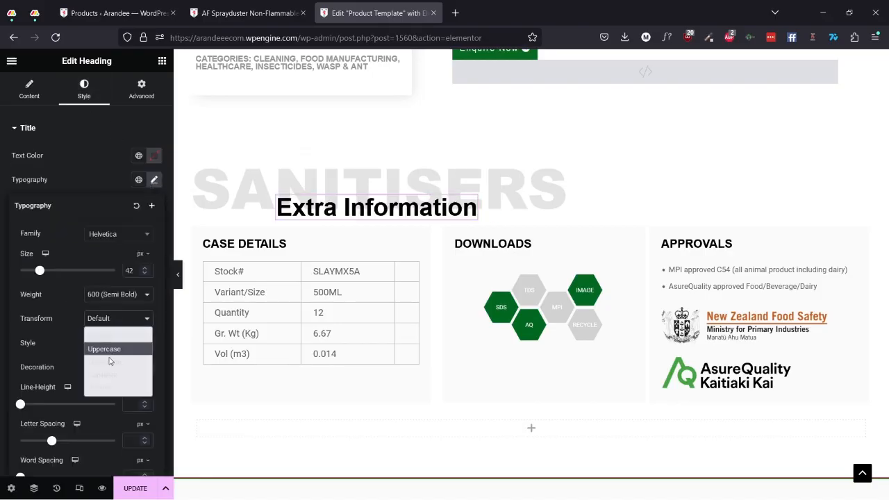
click(111, 350)
click(111, 318)
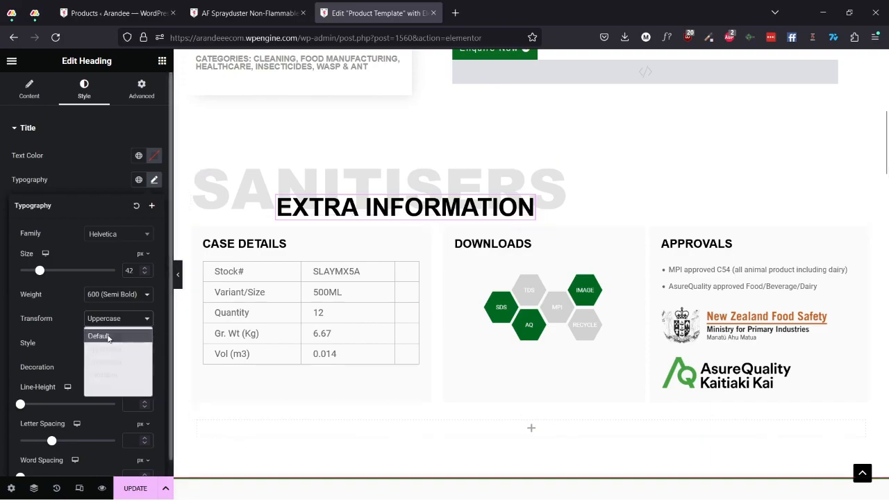
click(101, 336)
Look through the template sections from Application down to Related Products and open the Related Products heading's settings.
scroll(476, 260, down, 3)
scroll(478, 262, down, 4)
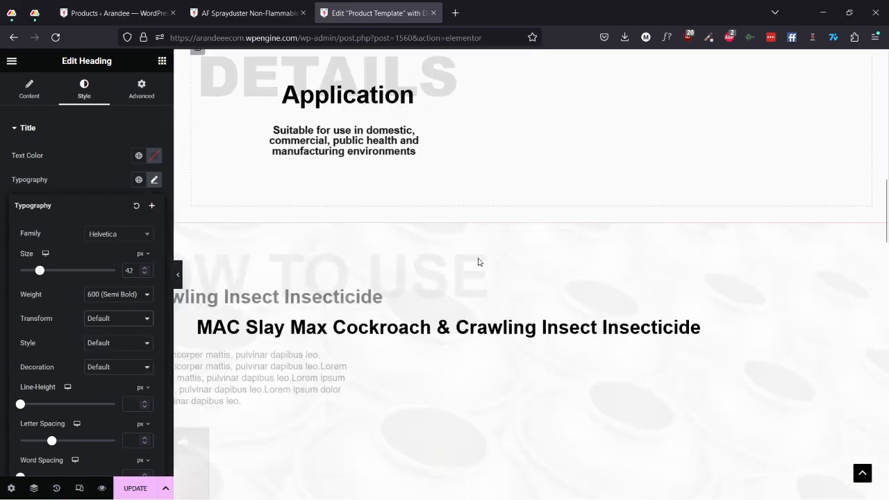
scroll(478, 258, down, 10)
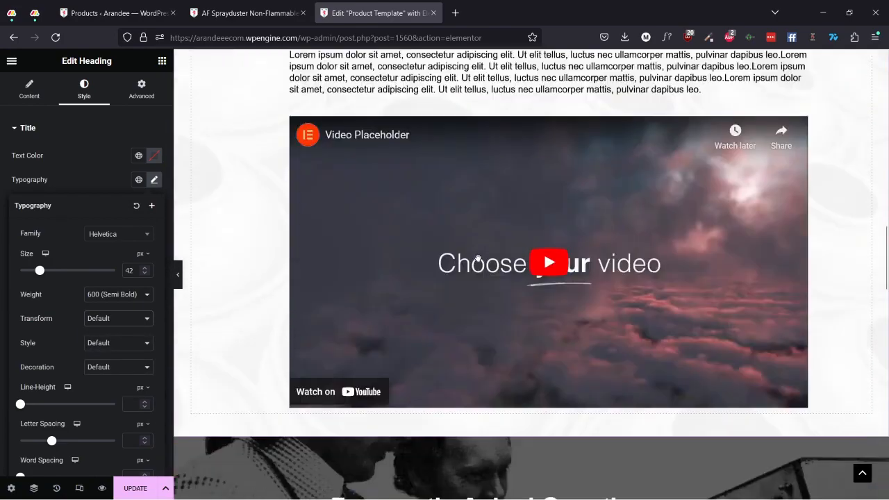
scroll(293, 366, down, 4)
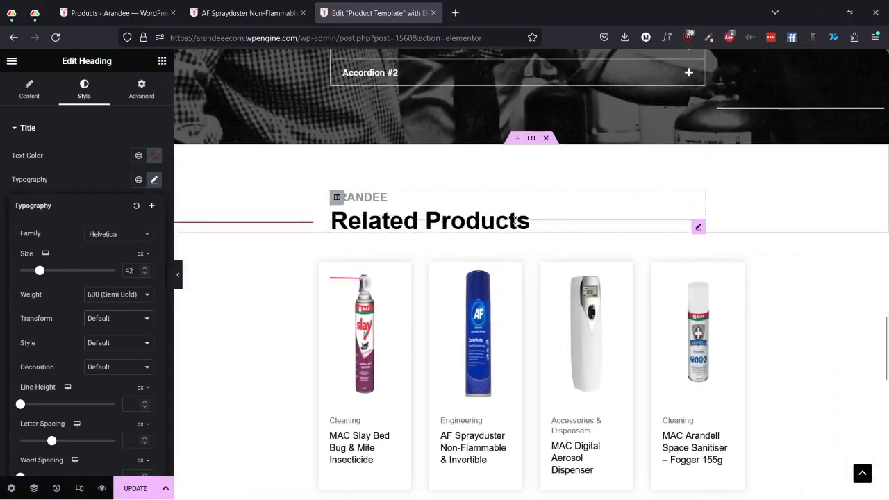
click(700, 229)
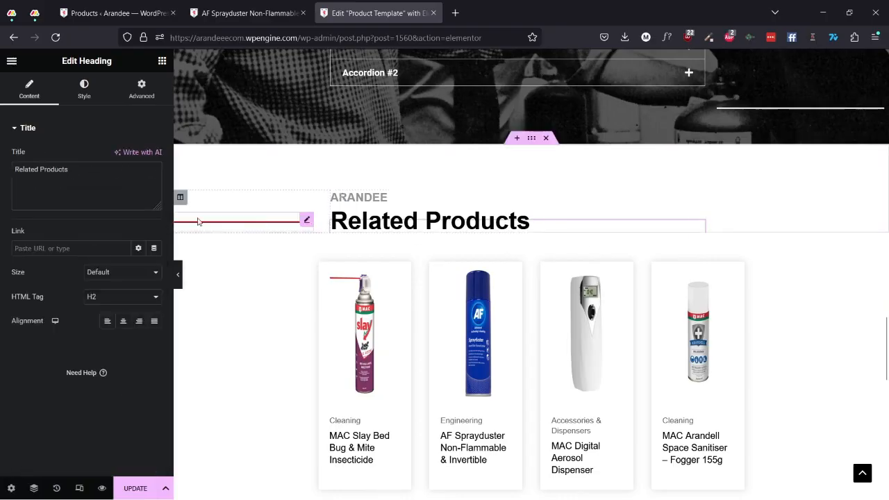
Examine the template's Related Products and Who we work with sections, including their product cards and accreditation logos.
scroll(336, 280, down, 6)
scroll(336, 278, down, 1)
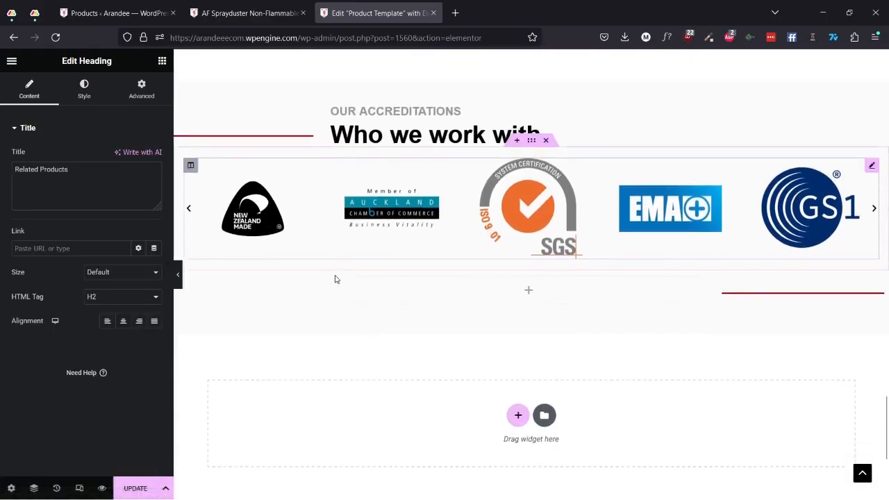
scroll(464, 195, up, 1)
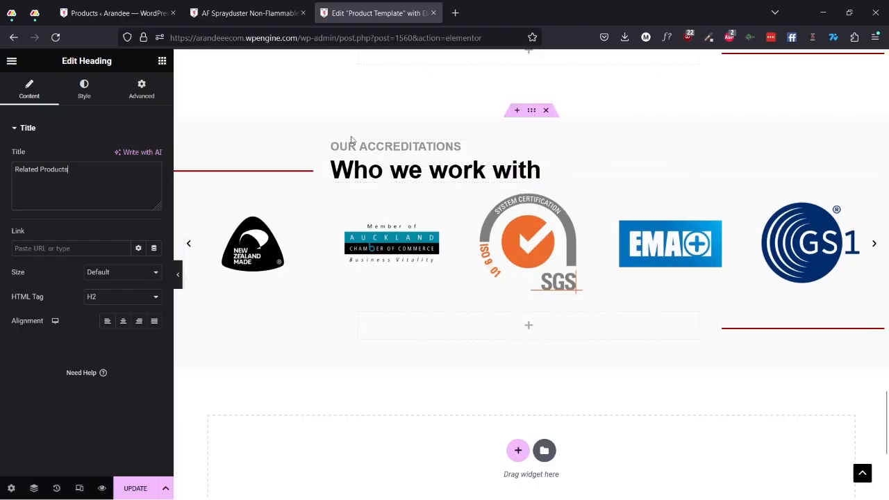
scroll(480, 250, up, 8)
scroll(480, 250, down, 8)
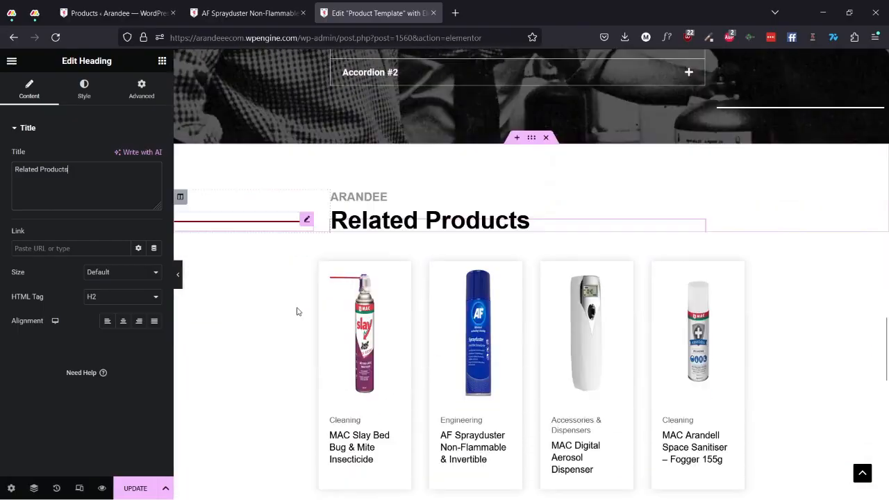
scroll(595, 167, up, 2)
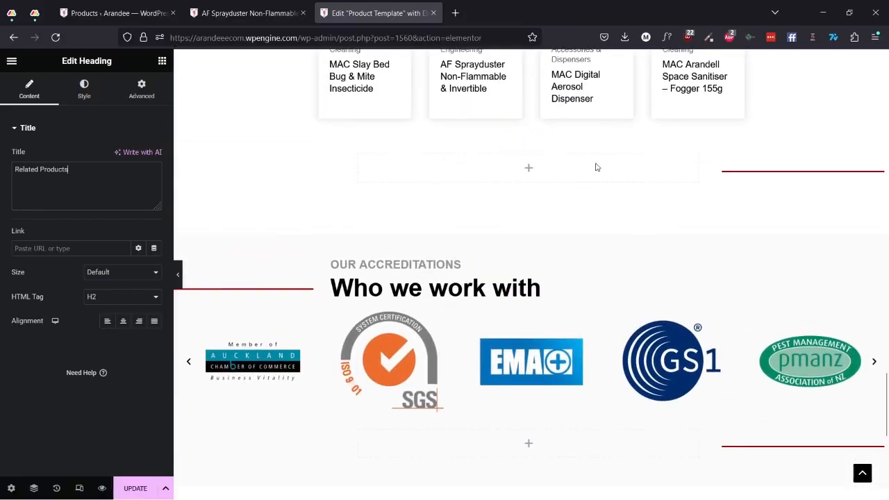
scroll(353, 257, down, 5)
scroll(329, 257, up, 4)
Update the Product Template and reload the live AF Sprayduster product page.
scroll(329, 257, up, 15)
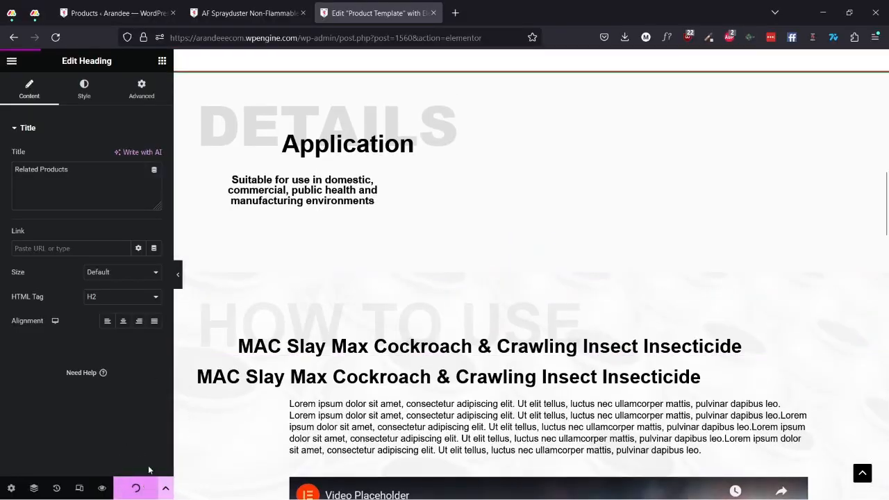
scroll(224, 361, up, 8)
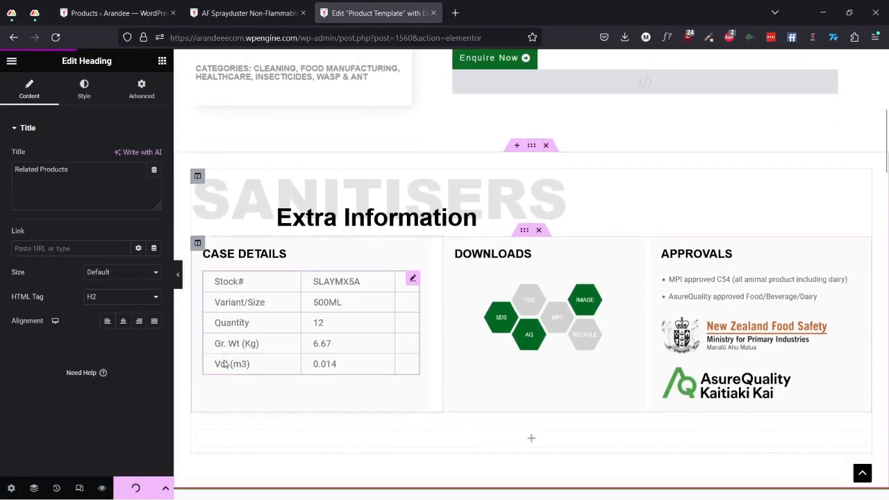
scroll(224, 362, up, 3)
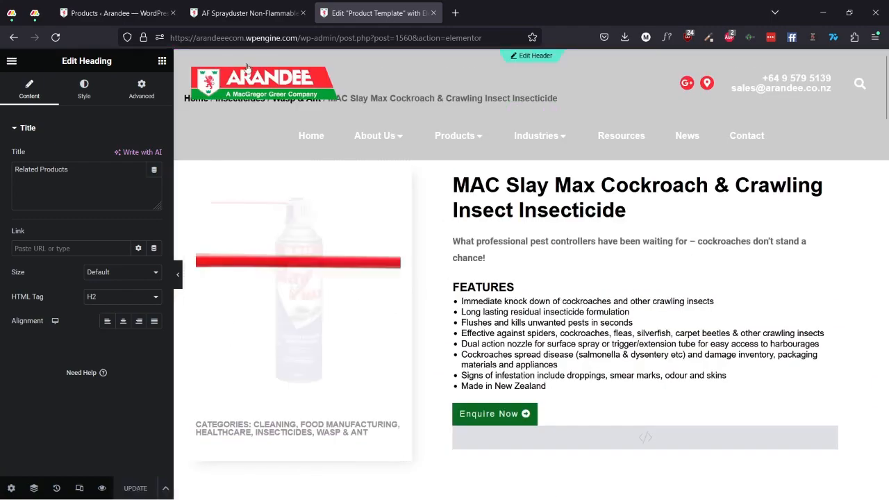
click(189, 18)
click(57, 37)
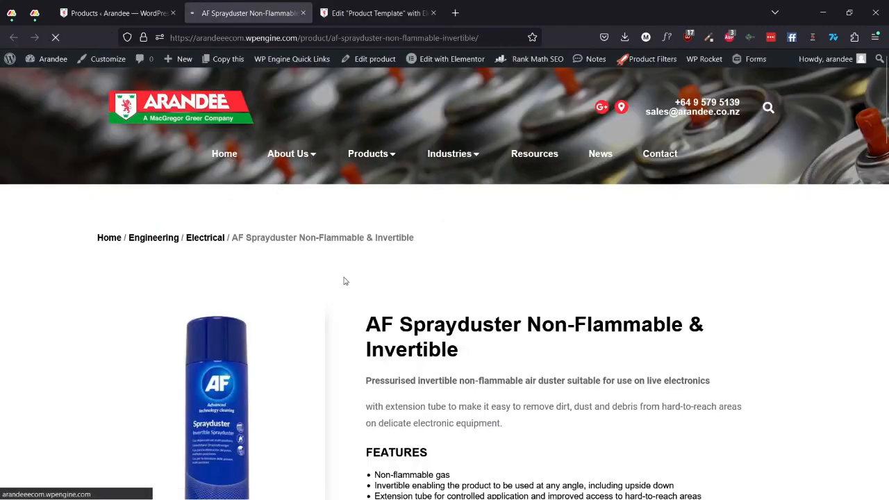
Look over the reloaded AF Sprayduster page from the product details down to the accreditation logos.
scroll(405, 307, down, 9)
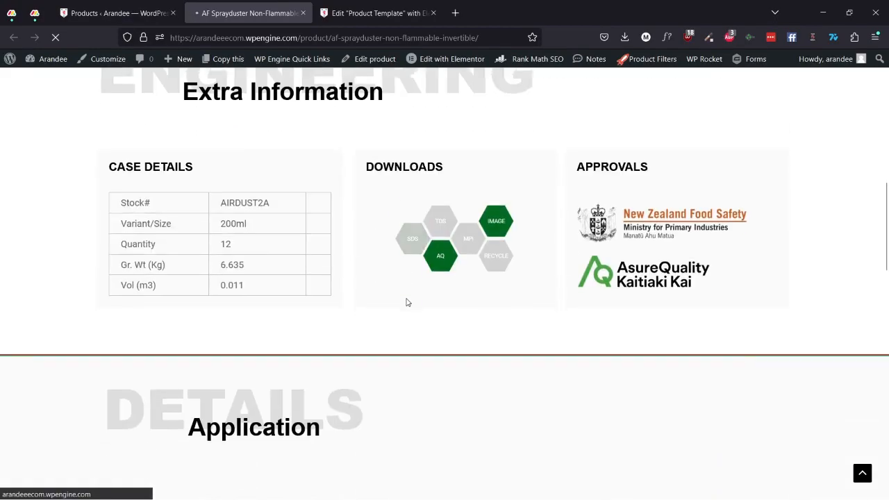
scroll(408, 302, down, 3)
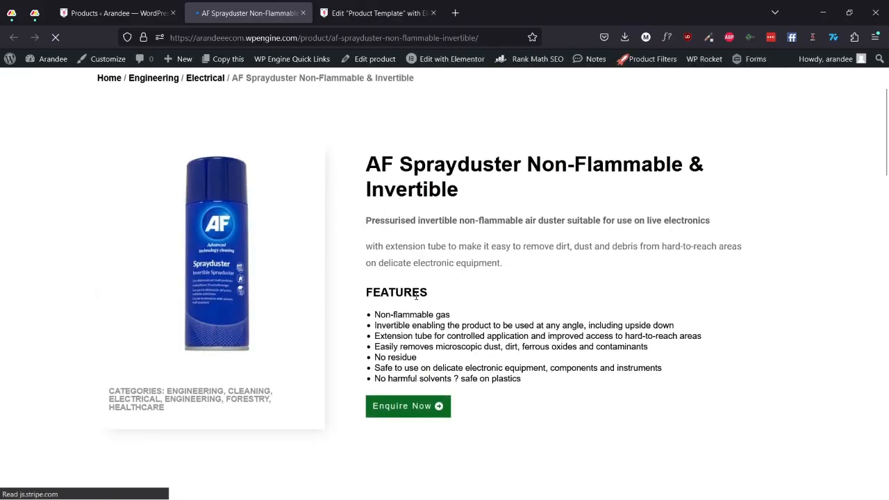
scroll(417, 299, down, 13)
scroll(426, 299, down, 12)
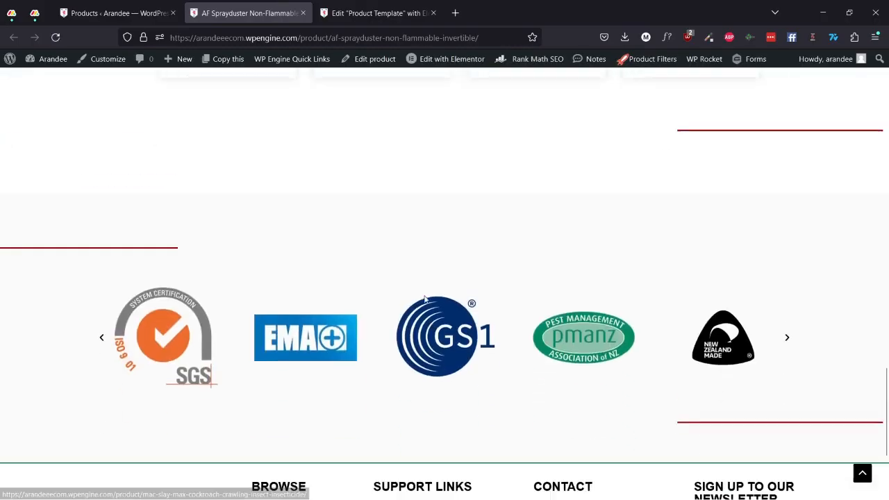
scroll(426, 299, up, 15)
scroll(425, 300, up, 10)
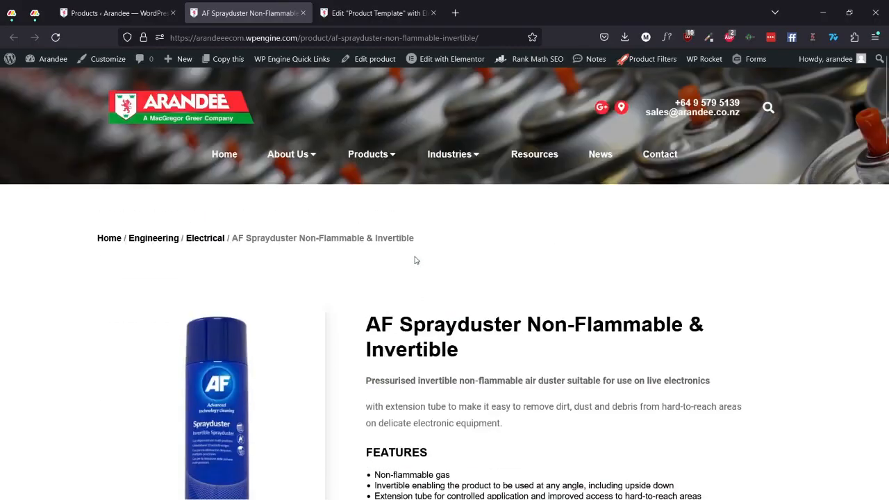
Return to the Products admin list, review the available categories and choose Engineering as the category filter.
click(161, 4)
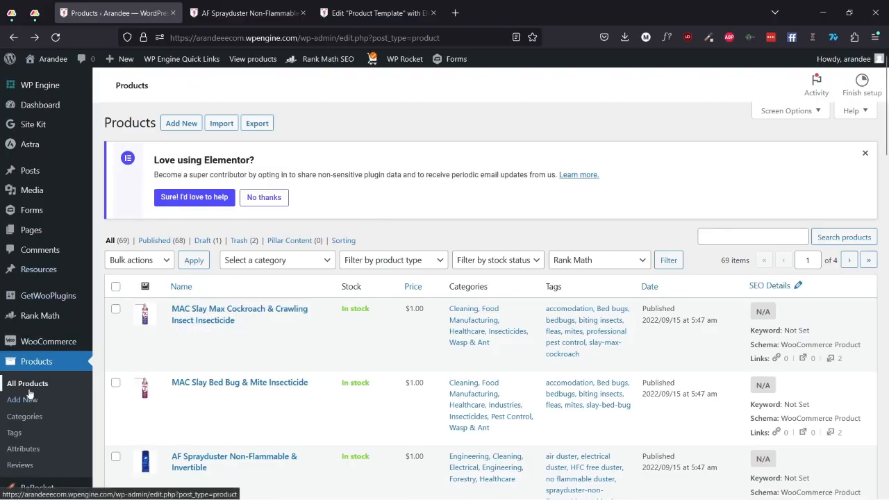
click(270, 260)
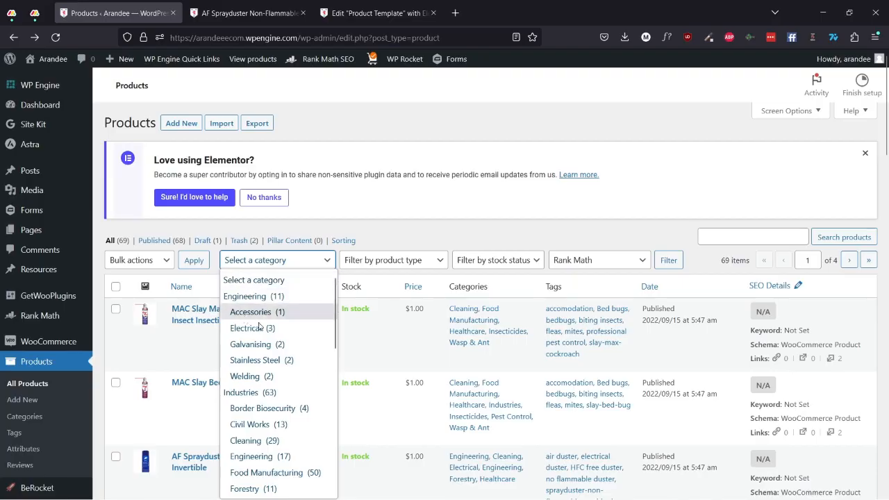
scroll(278, 389, down, 3)
scroll(267, 361, up, 3)
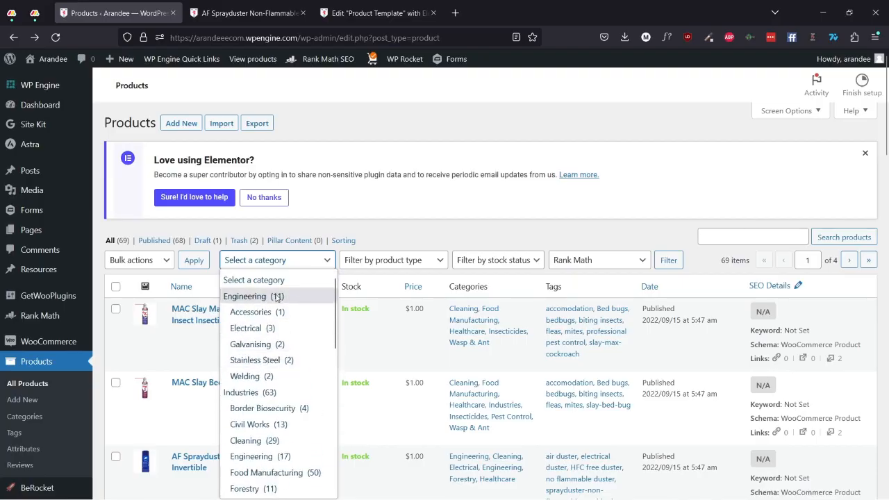
scroll(277, 391, down, 3)
click(275, 261)
click(275, 261)
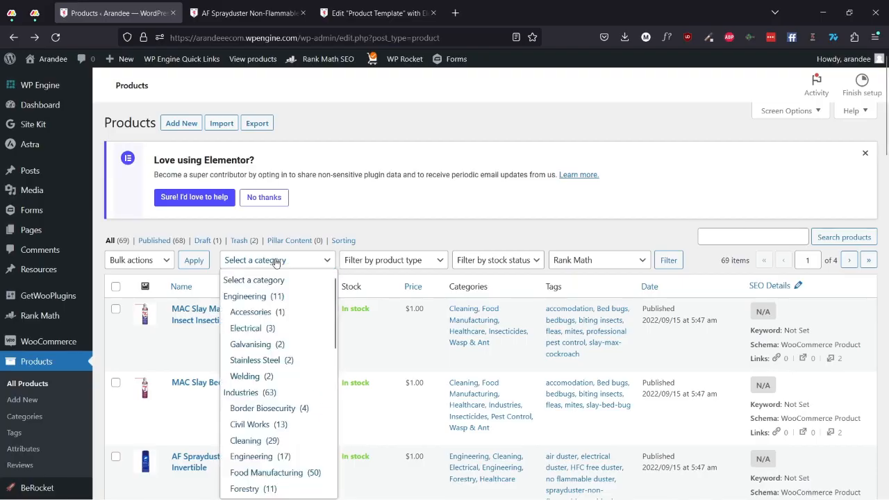
click(270, 307)
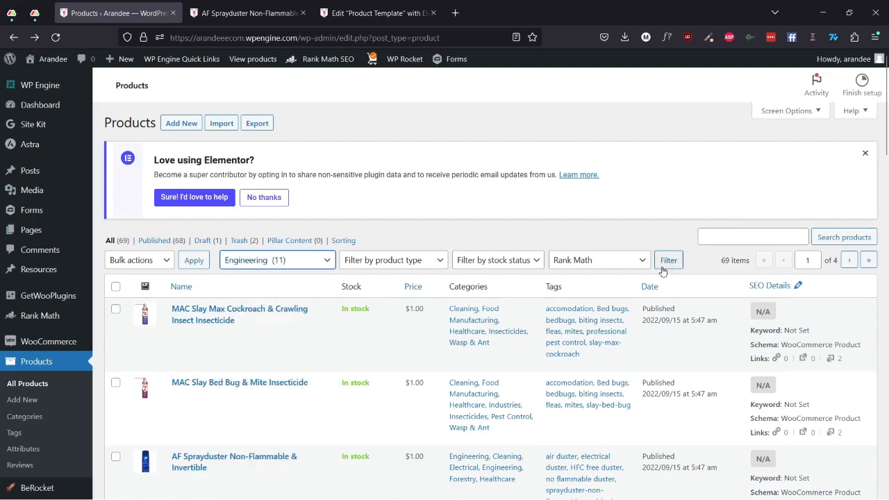
Look through the product rows in the Products list with their categories and tags.
scroll(545, 425, down, 3)
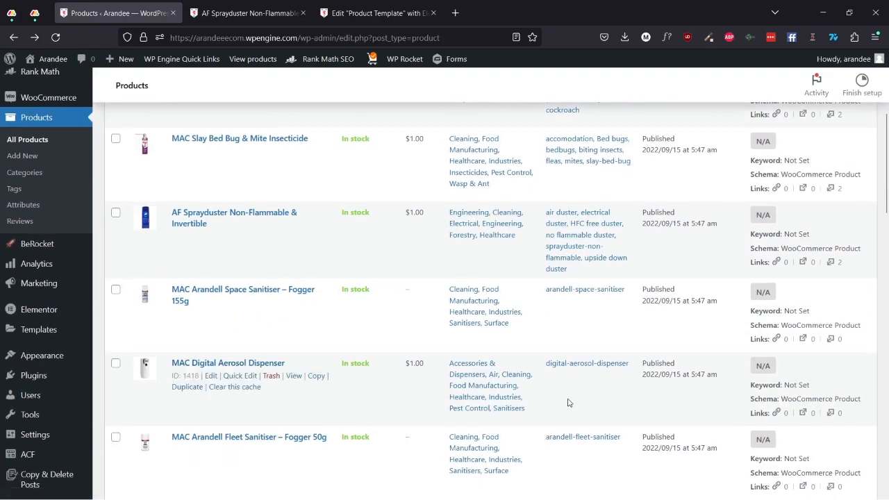
scroll(568, 403, down, 7)
scroll(407, 286, up, 2)
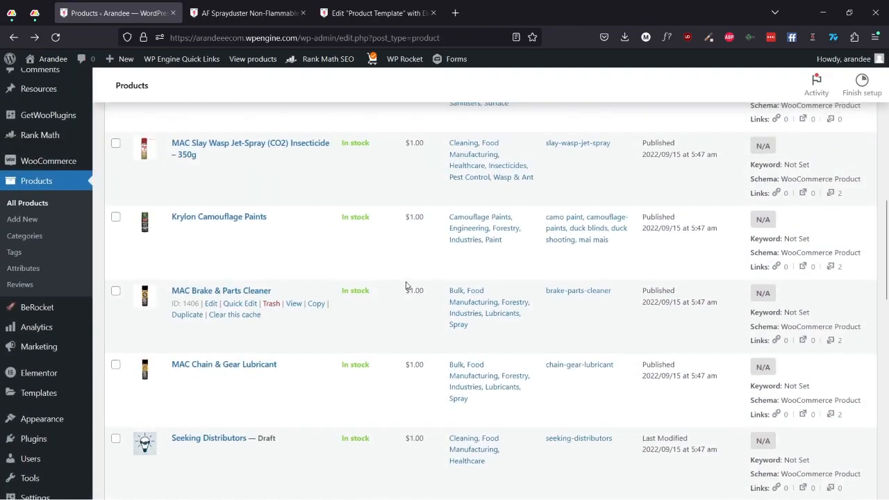
scroll(403, 283, up, 8)
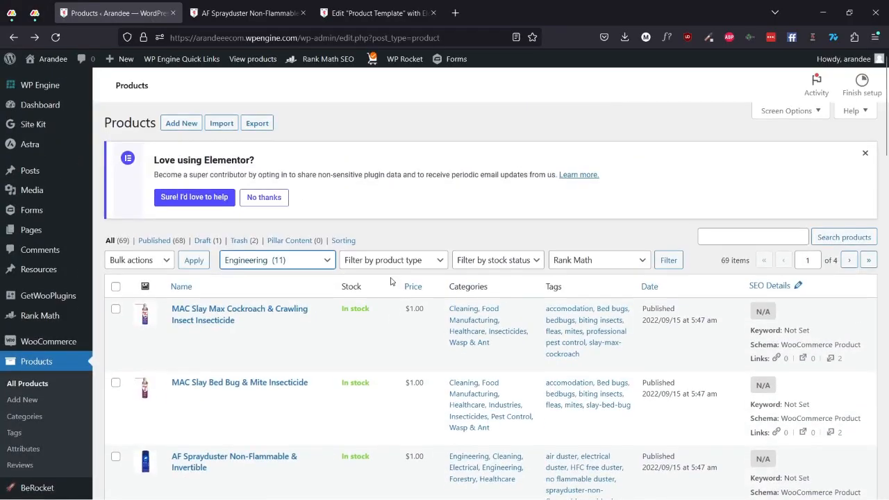